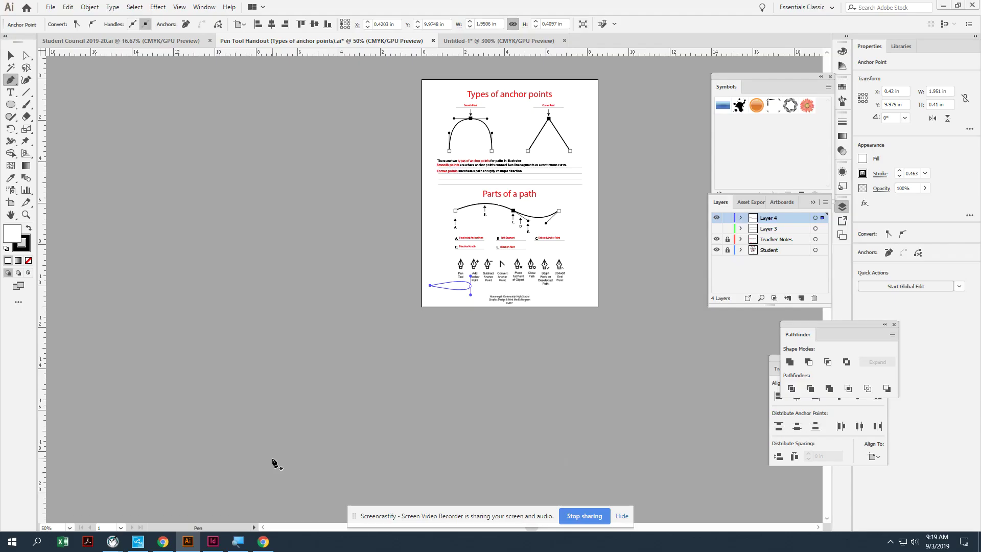
Undo the last pen segment in the Pen Tool Handout document and clear all artwork from the Untitled-1 document
key(ctrl+z)
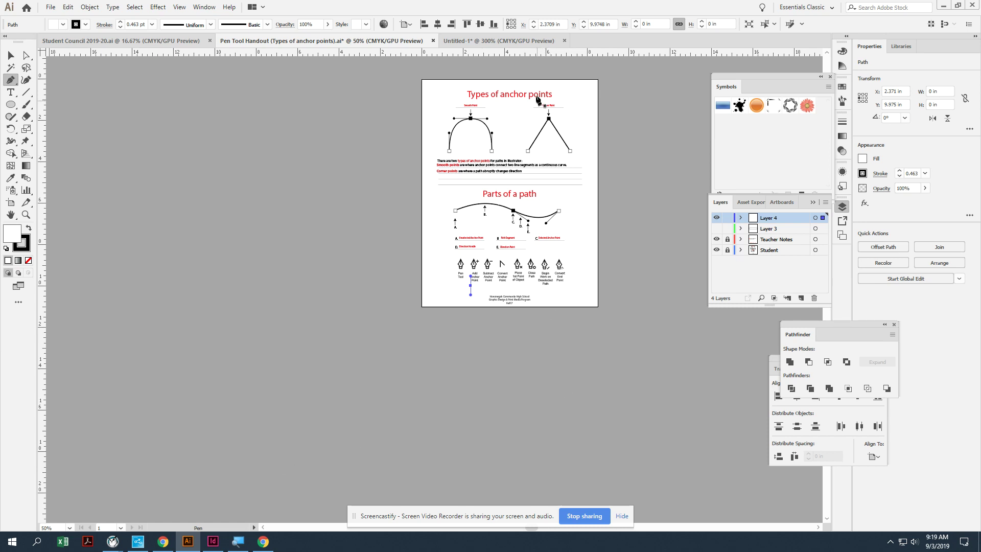
click(505, 39)
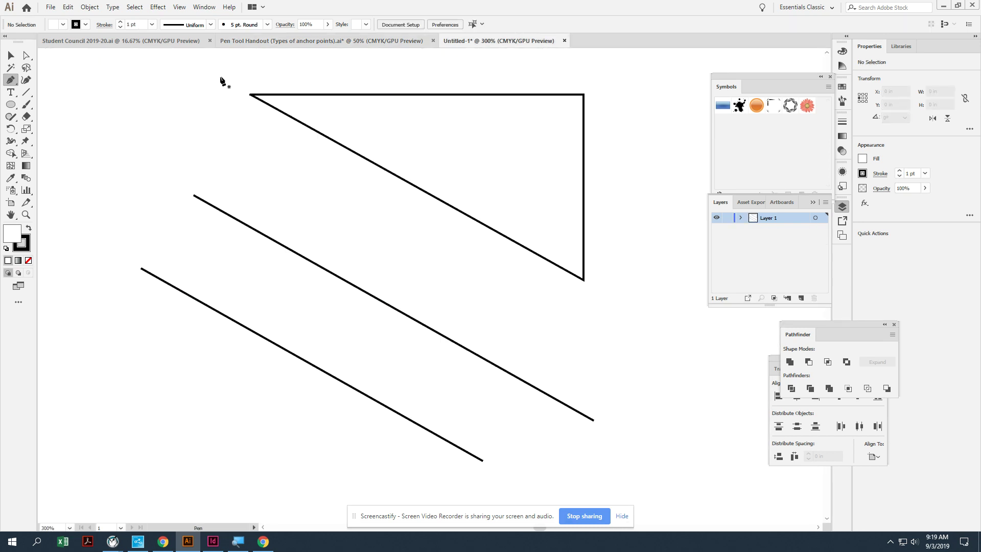
key(ctrl+minus)
key(ctrl+minus)
key(ctrl+minus)
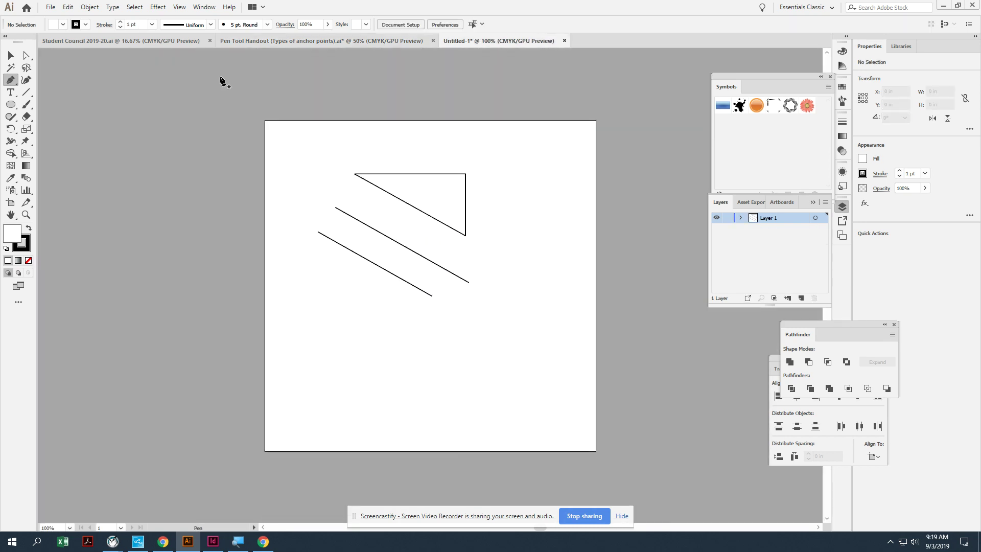
key(ctrl+s)
key(Escape)
key(ctrl+a)
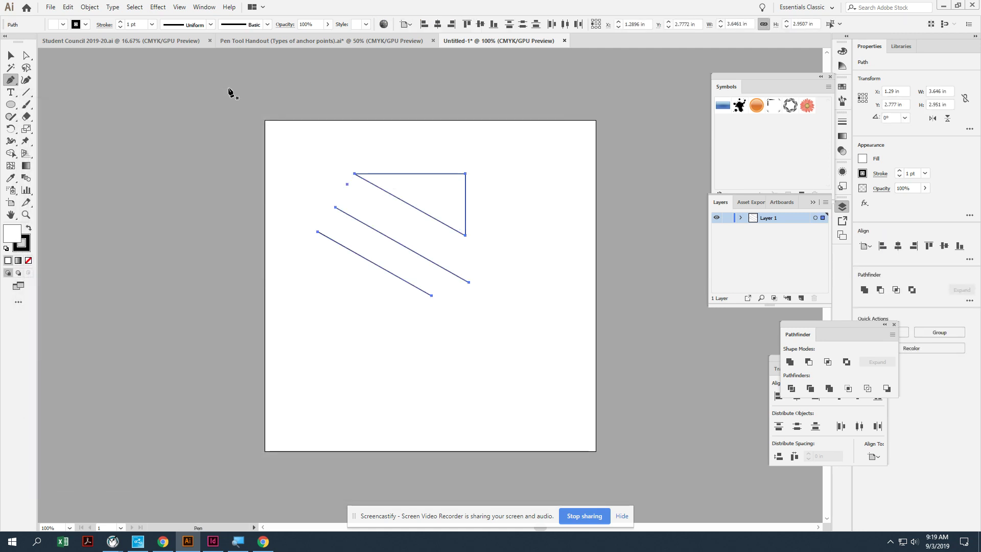
key(Delete)
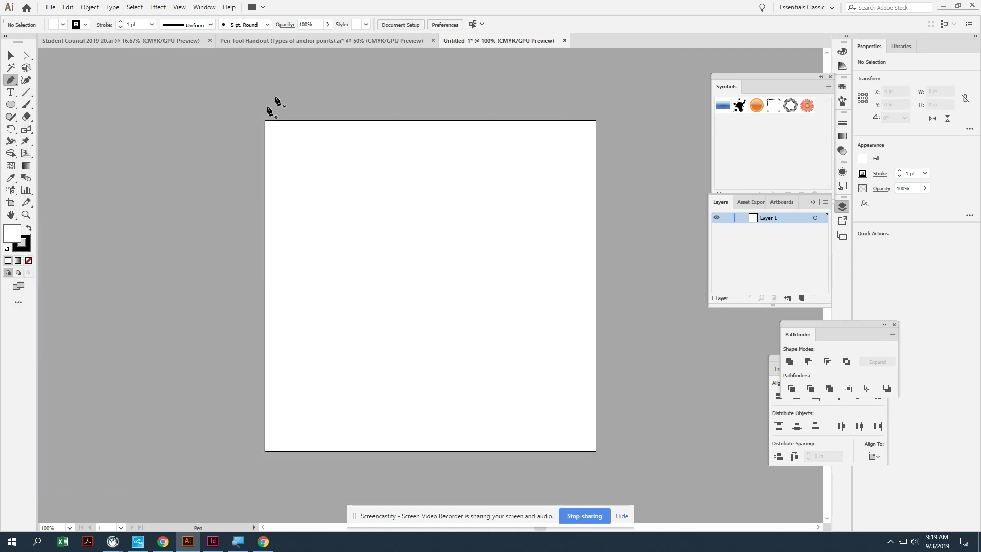
Draw a circle about 3.88 in in diameter and move it up toward the artboard's upper middle, at about X 1.74 in, Y 3.46 in
click(10, 104)
drag(379, 201, 477, 349)
click(10, 55)
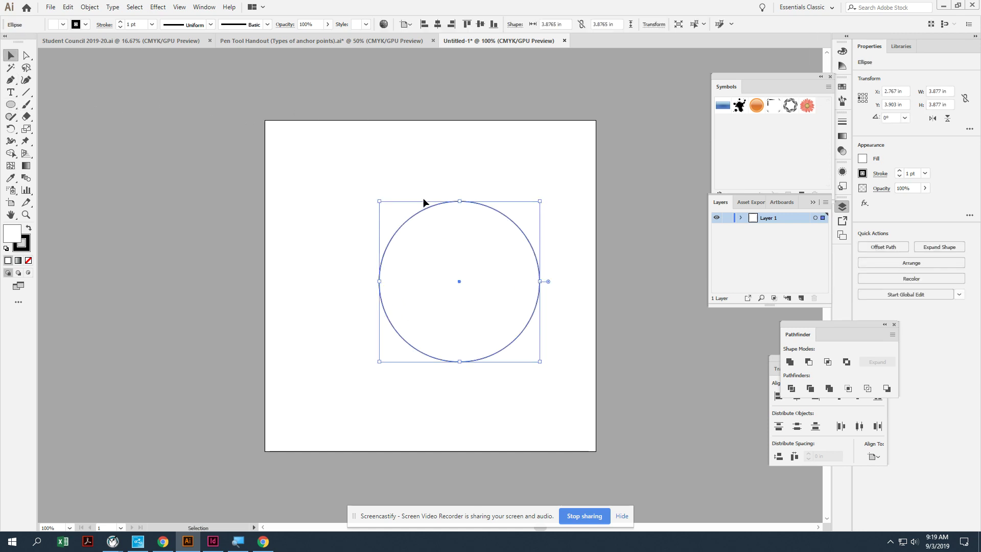
click(384, 196)
drag(416, 217, 377, 197)
click(434, 159)
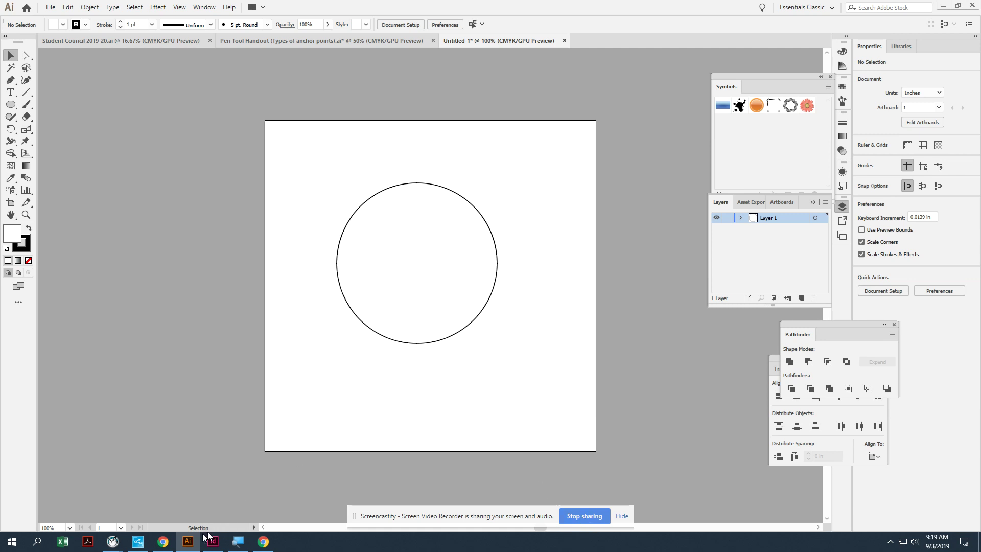
Switch to Insight Teacher Console's screen-show settings and stop showing the screen to the student computers
mouse_move(112, 541)
click(174, 494)
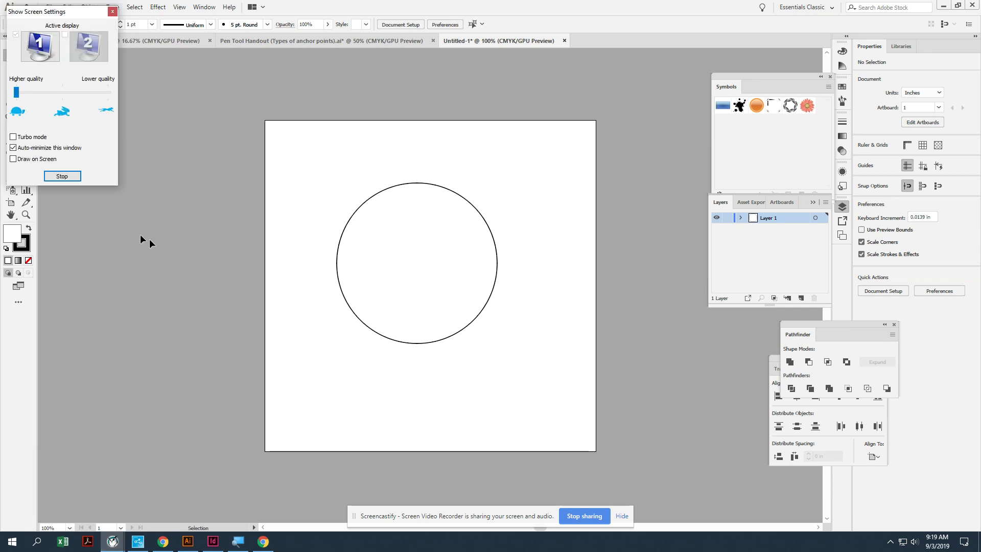
click(63, 174)
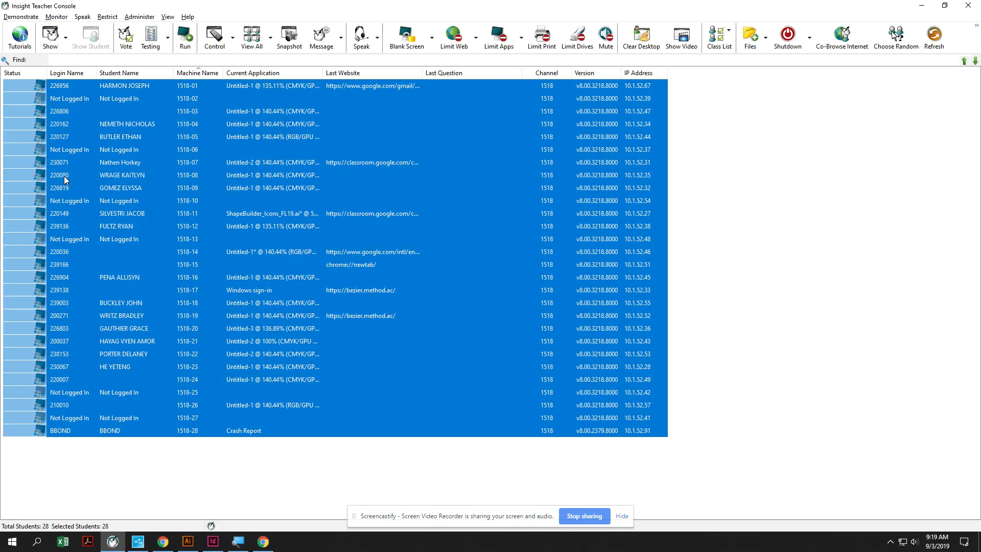
Start showing the screen to the selected student computers again from Insight Teacher Console
key(alt)
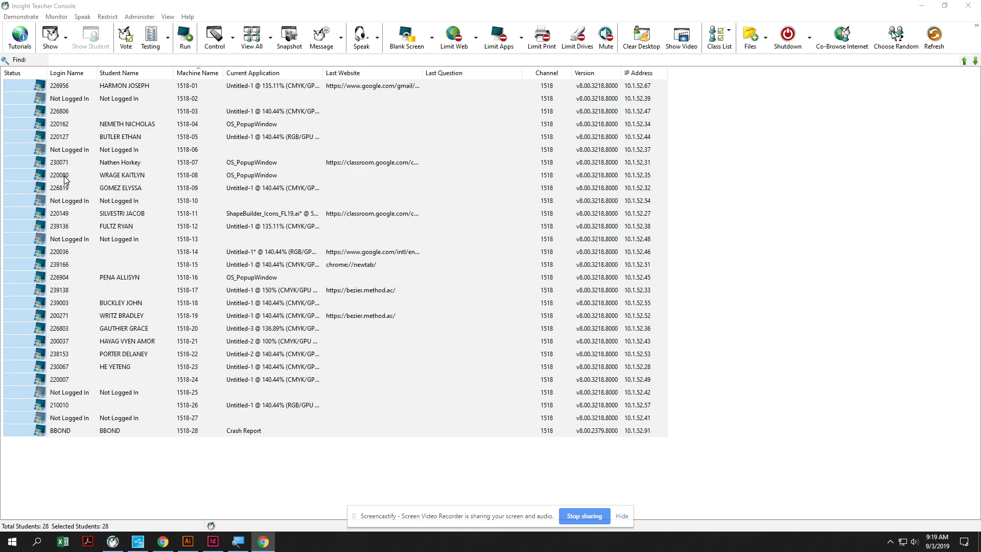
key(alt+Tab)
key(alt+Tab)
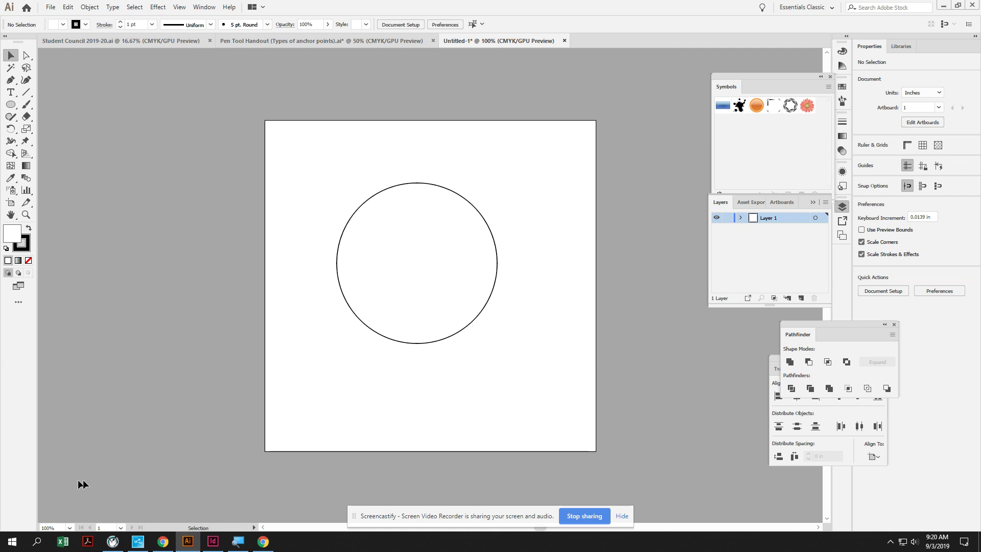
click(112, 541)
click(50, 36)
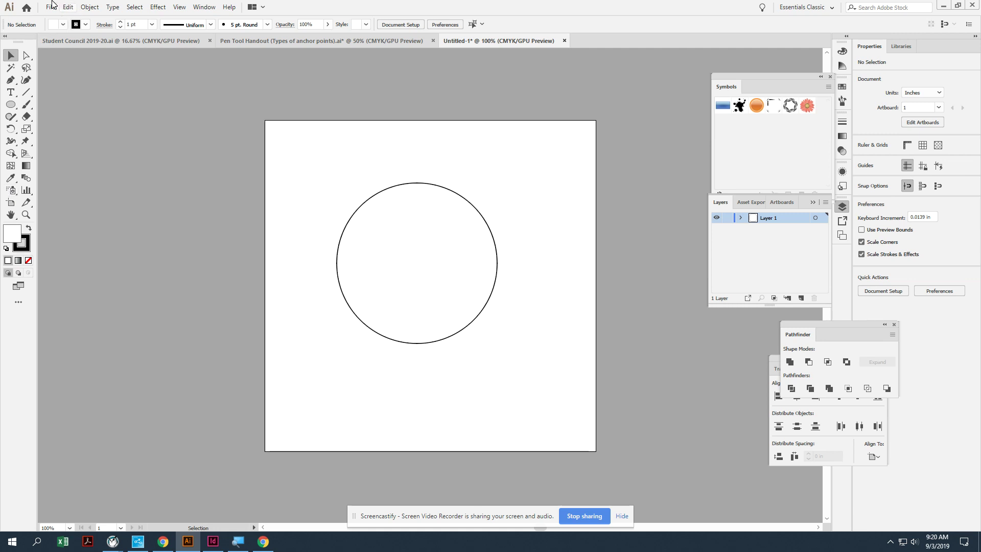
Directly select the circle's top anchor point and slightly reshape the curve segments on both sides of it
click(399, 185)
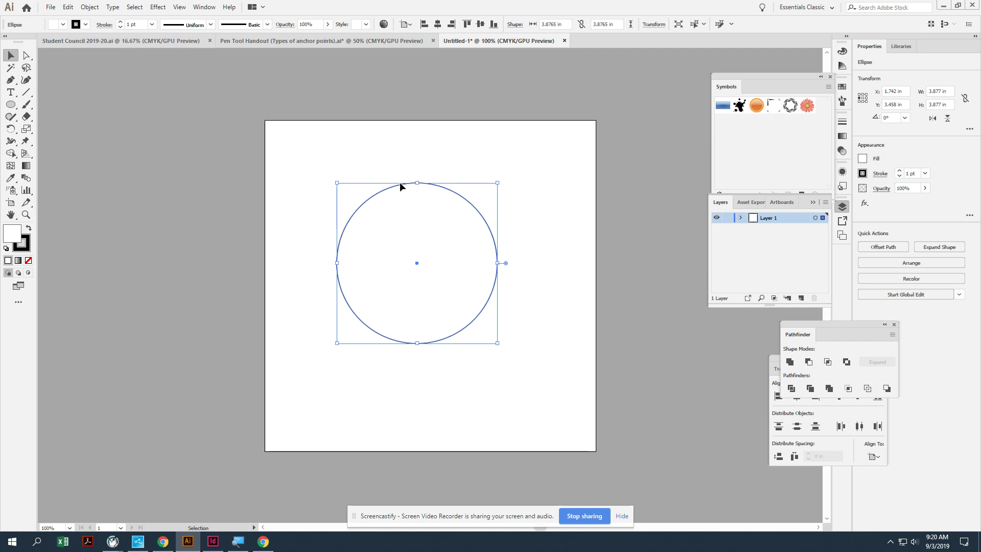
click(22, 56)
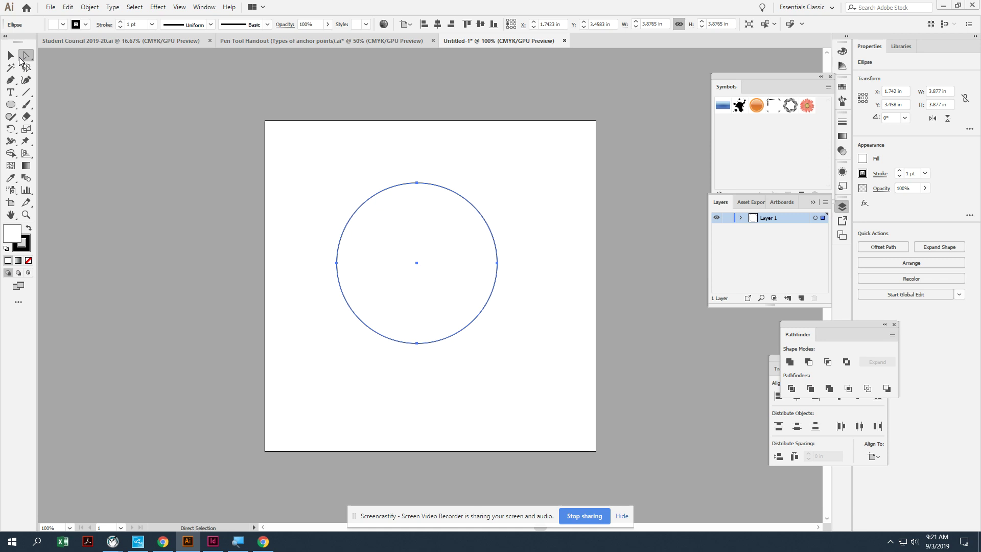
click(417, 183)
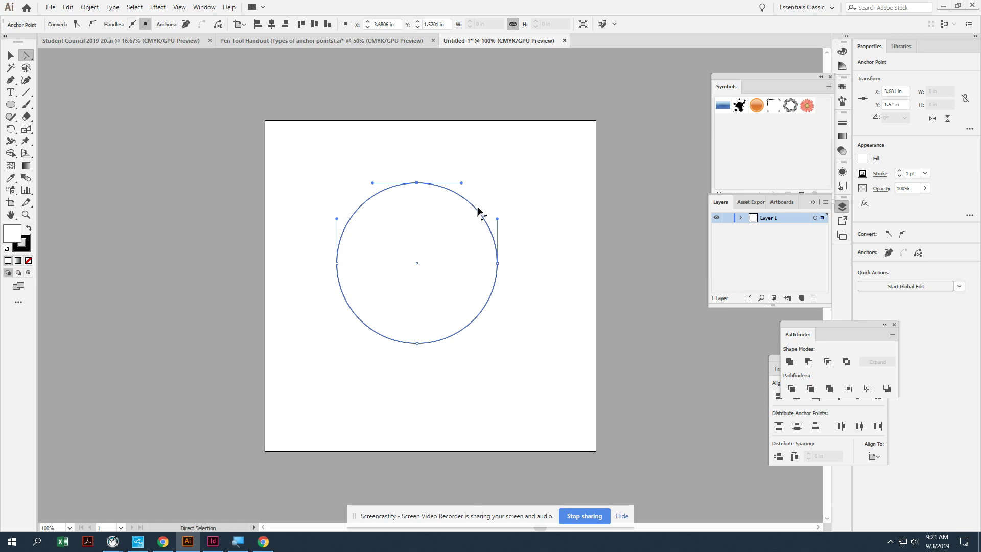
mouse_move(479, 211)
mouse_down()
mouse_move(484, 201)
mouse_move(479, 212)
mouse_up()
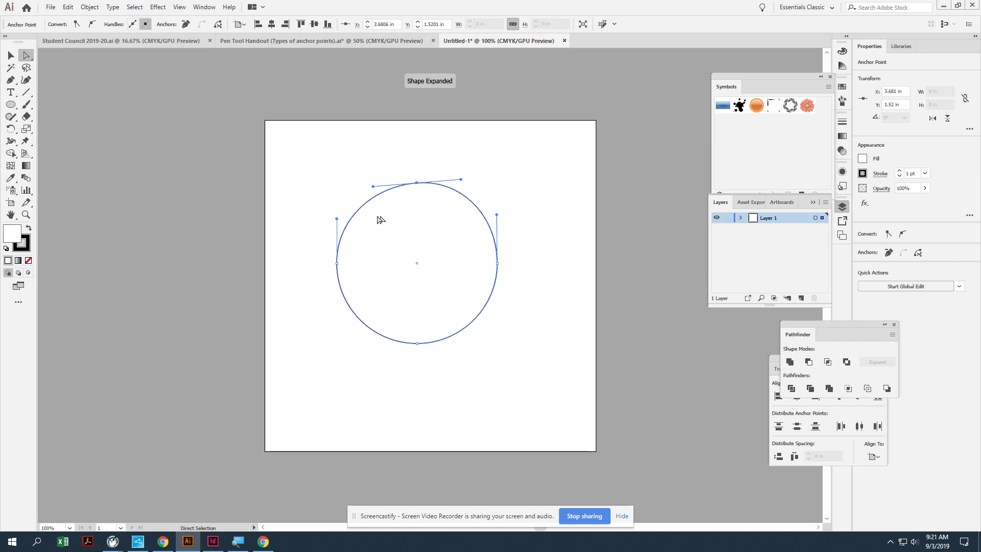
mouse_move(361, 213)
mouse_down()
mouse_move(344, 192)
mouse_move(364, 210)
mouse_up()
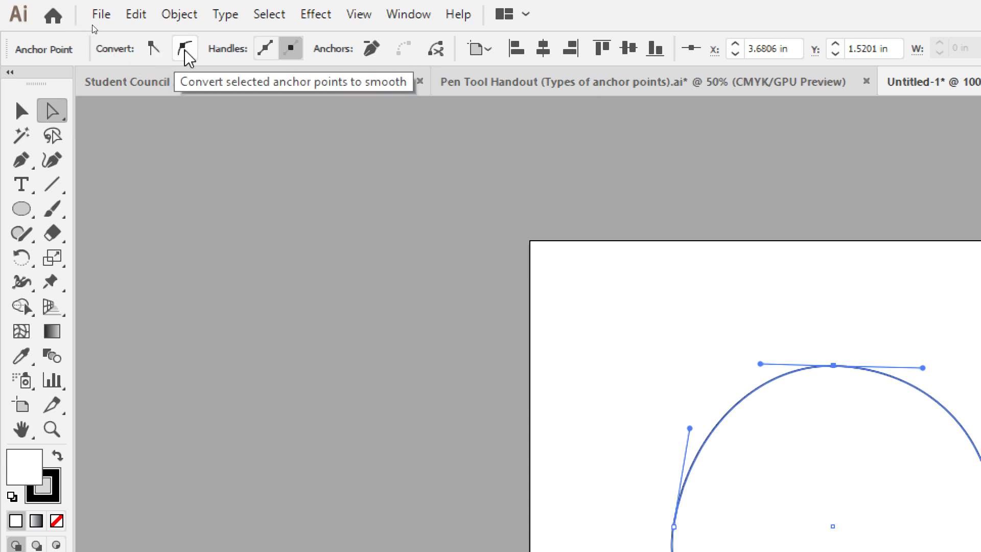
Convert the shape's top anchor point to a corner, try rounding that corner to 0.6 in, and undo the rounding
click(151, 50)
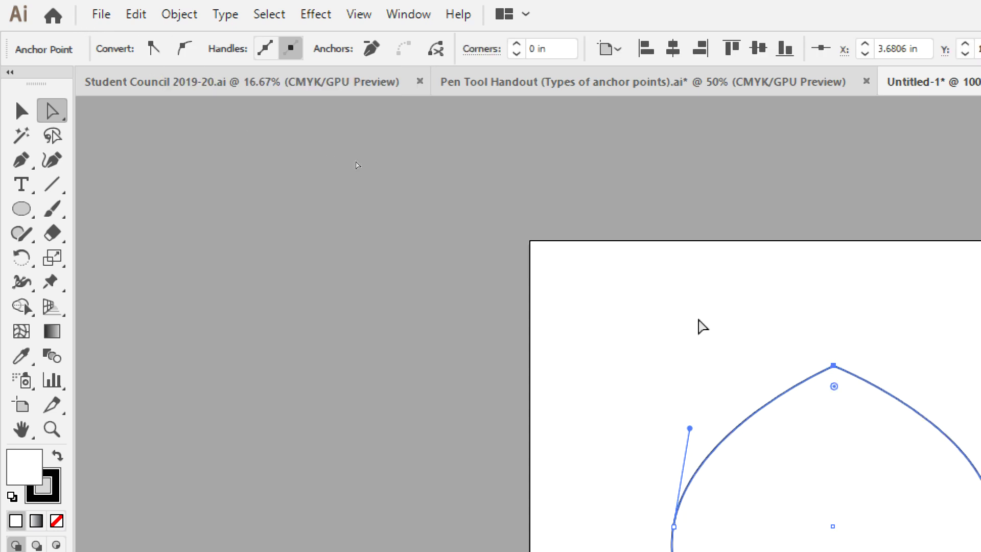
drag(790, 388, 387, 186)
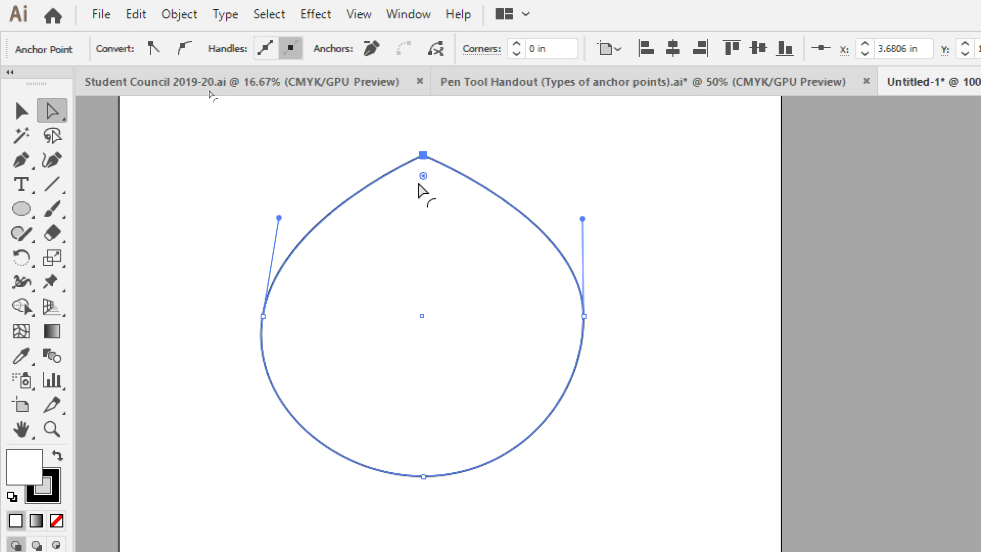
drag(424, 176, 424, 213)
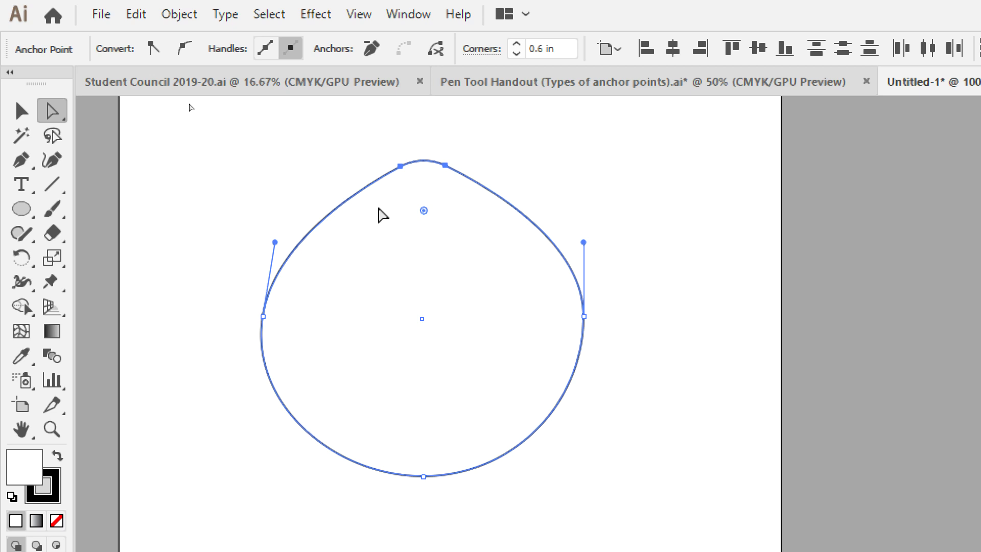
key(ctrl+z)
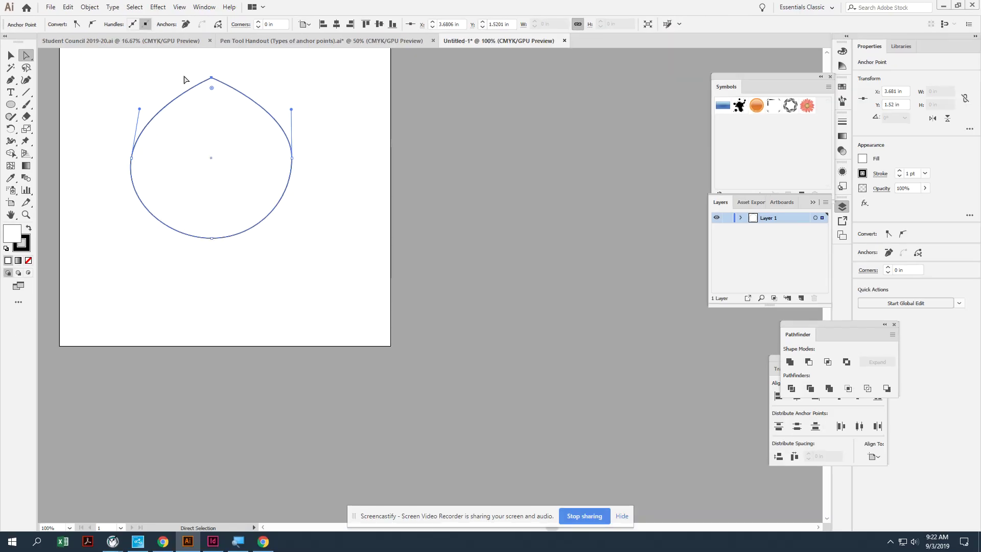
Move the top corner anchor straight up to about Y 0.22 in to form a teardrop, and select the whole shape
key(ctrl+0)
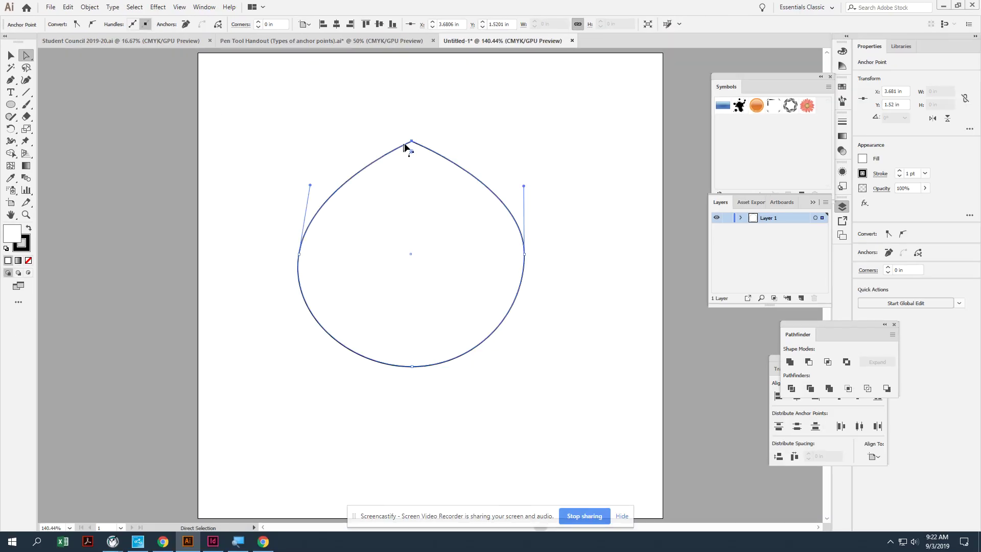
drag(409, 144, 401, 66)
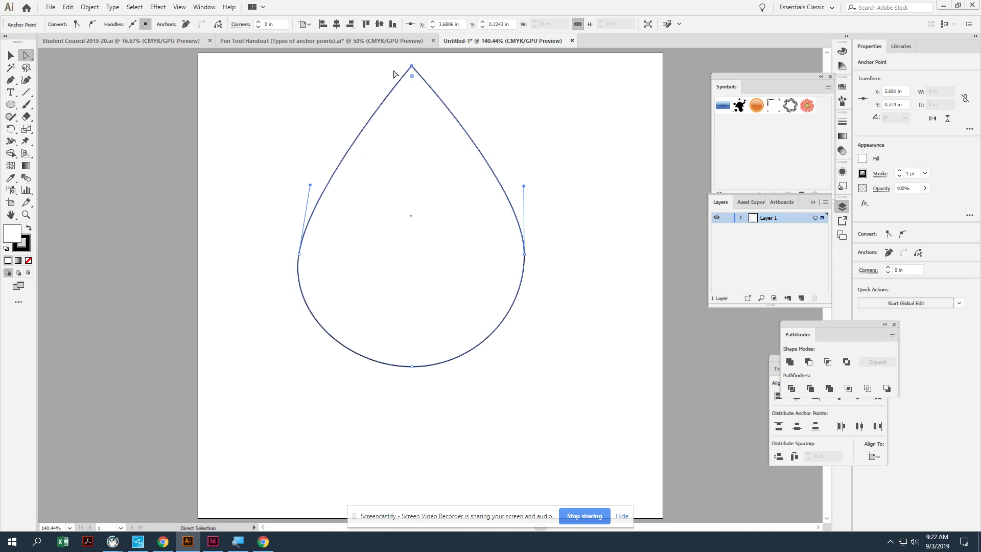
click(11, 55)
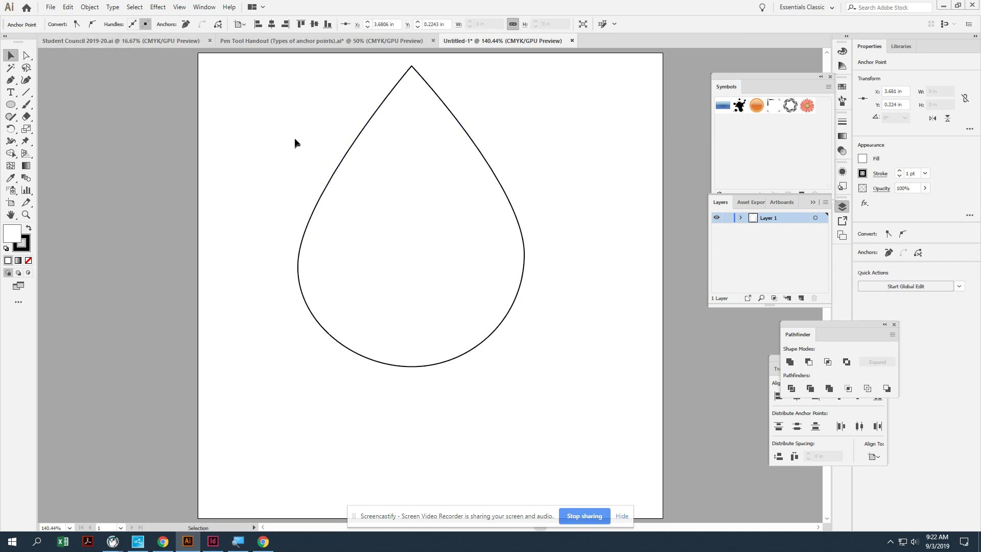
click(350, 252)
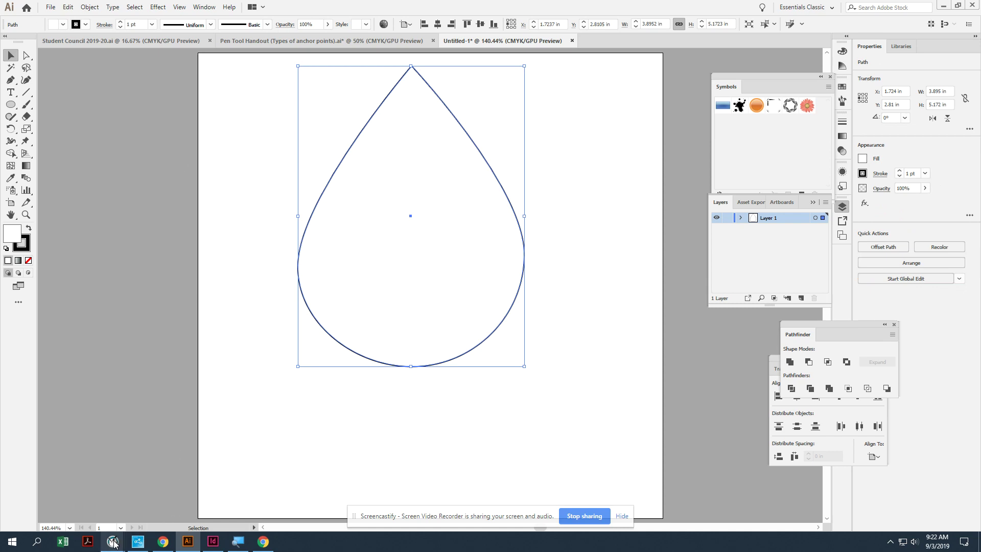
Stop the current screen show to the students through Insight Teacher Console
click(153, 485)
click(63, 175)
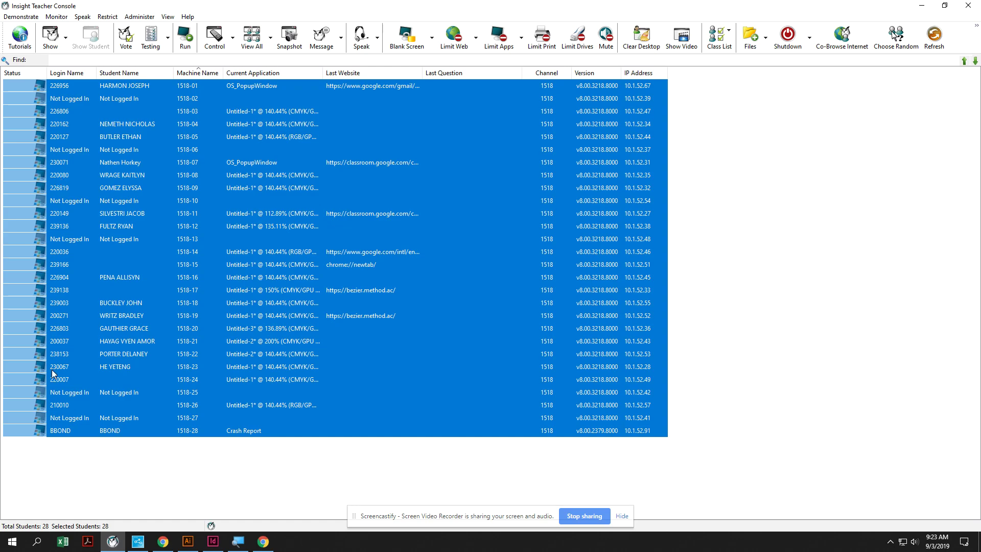
Bring up and minimize the Chrome window, and restart the screen show to the students from Insight Teacher Console
click(174, 545)
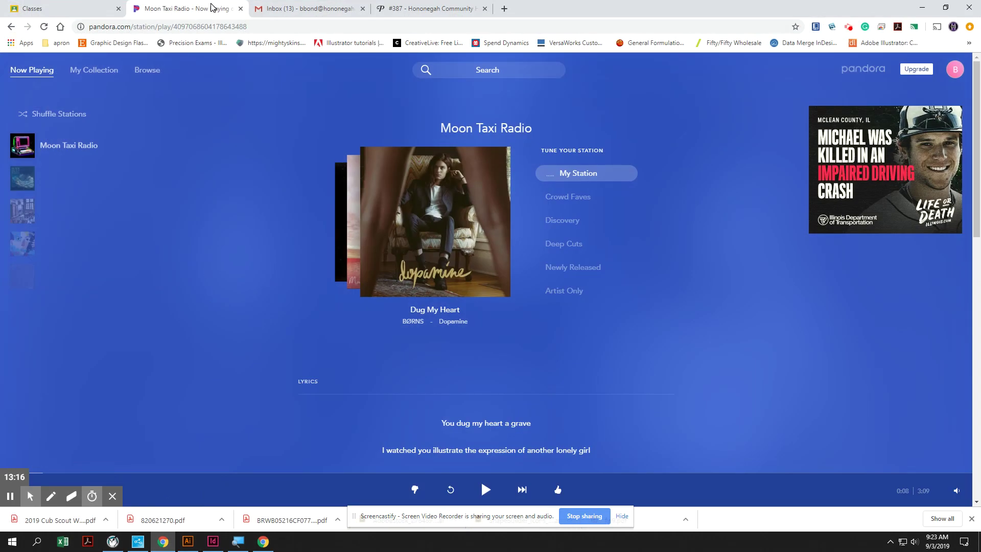
click(915, 8)
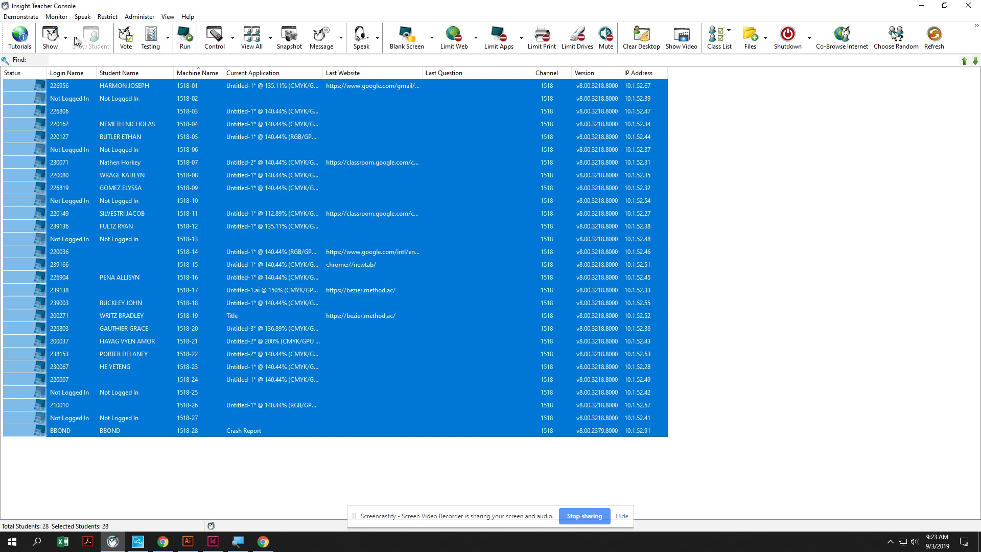
click(50, 39)
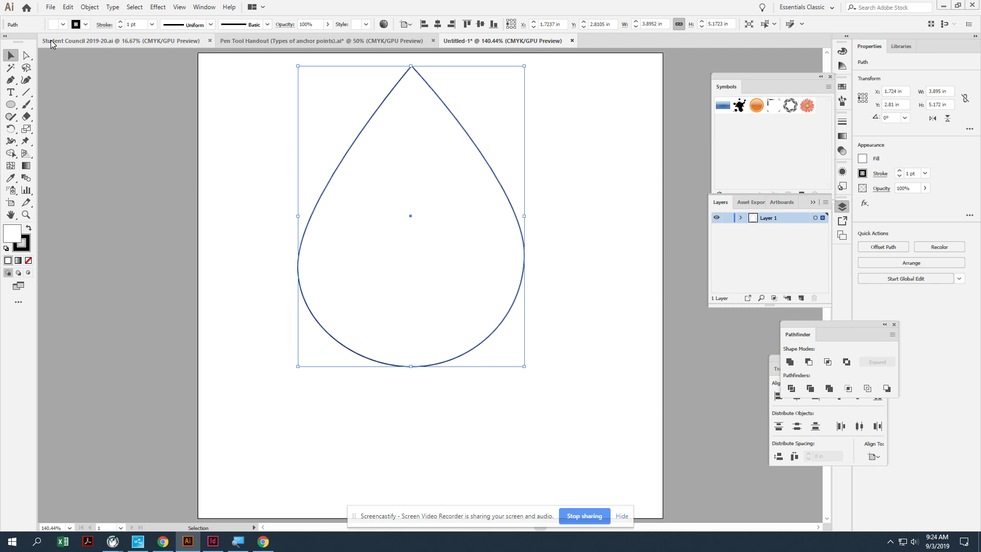
Delete the teardrop and draw a closed right triangle about 4.1 in wide and 3.13 in high with the Pen tool
key(Delete)
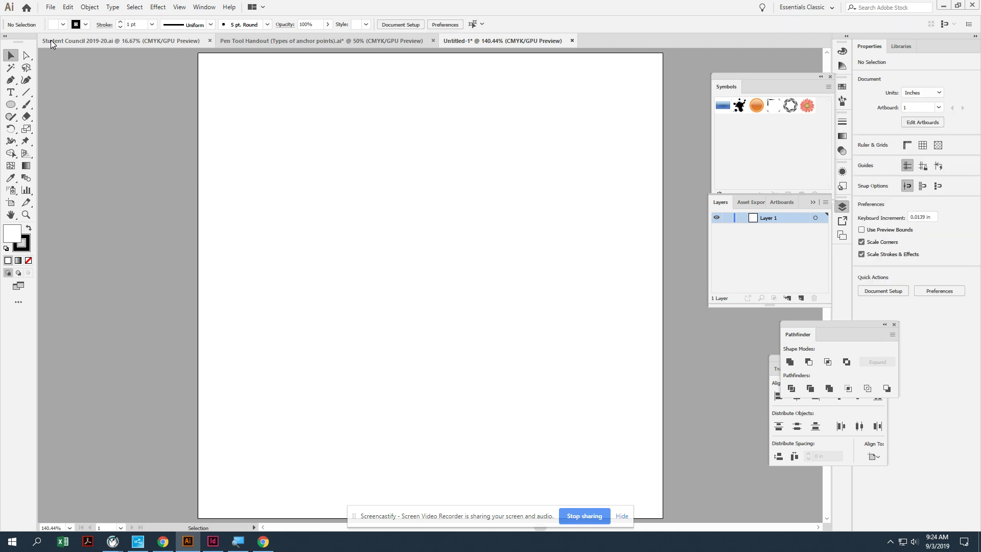
click(13, 82)
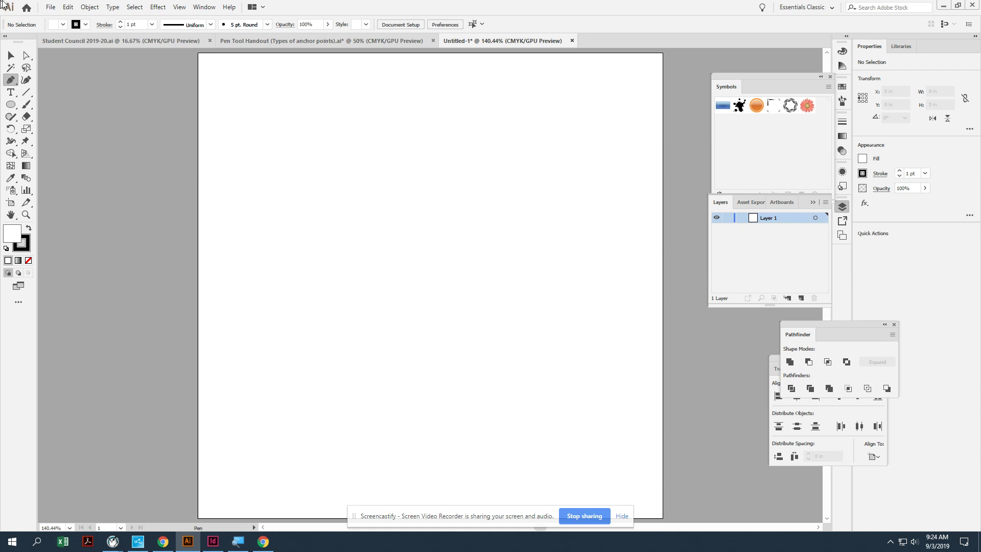
click(294, 143)
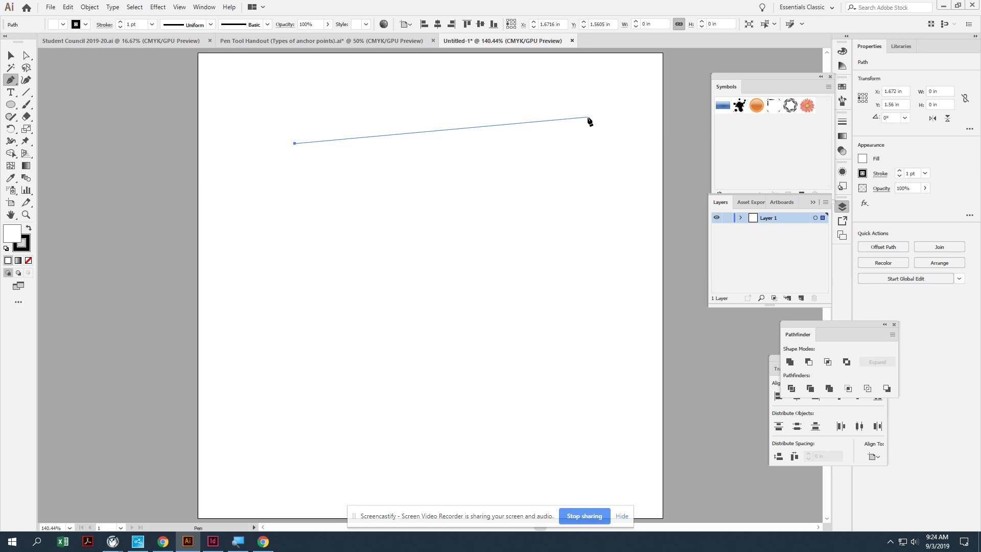
key(shift)
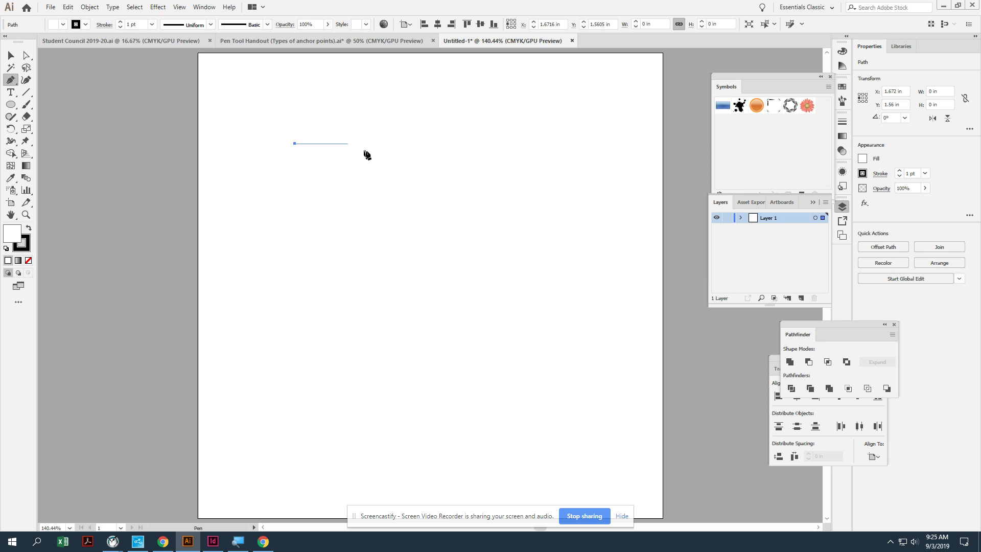
shift+click(535, 144)
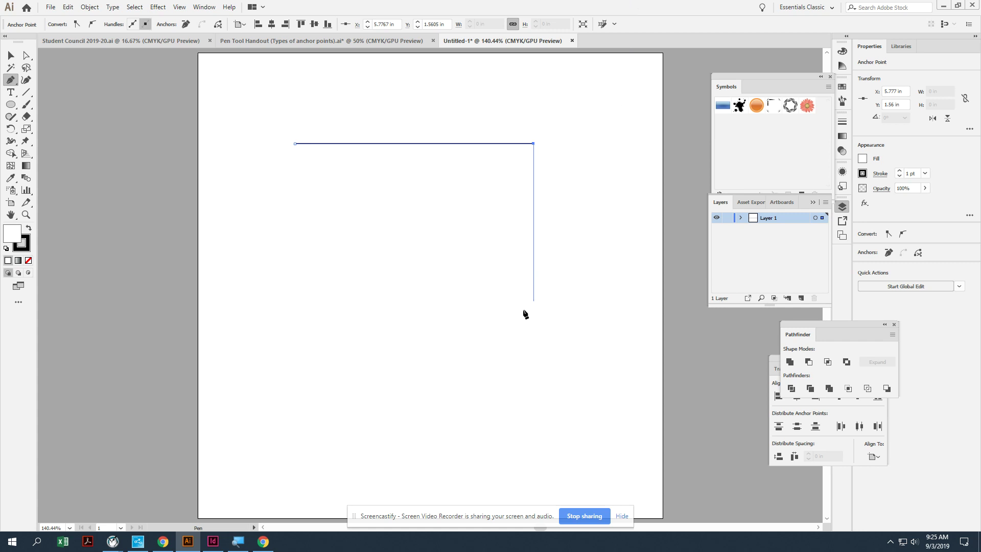
shift+click(534, 325)
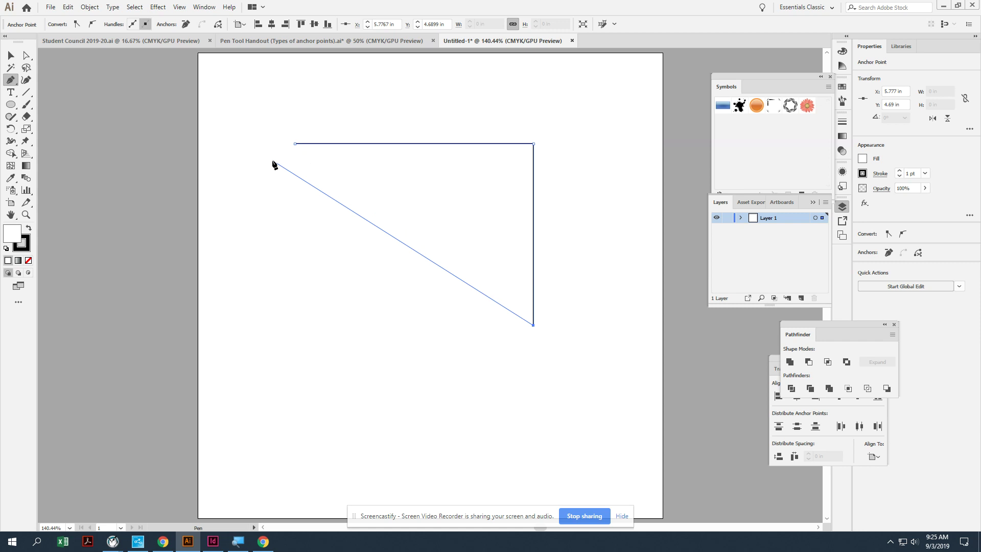
click(295, 144)
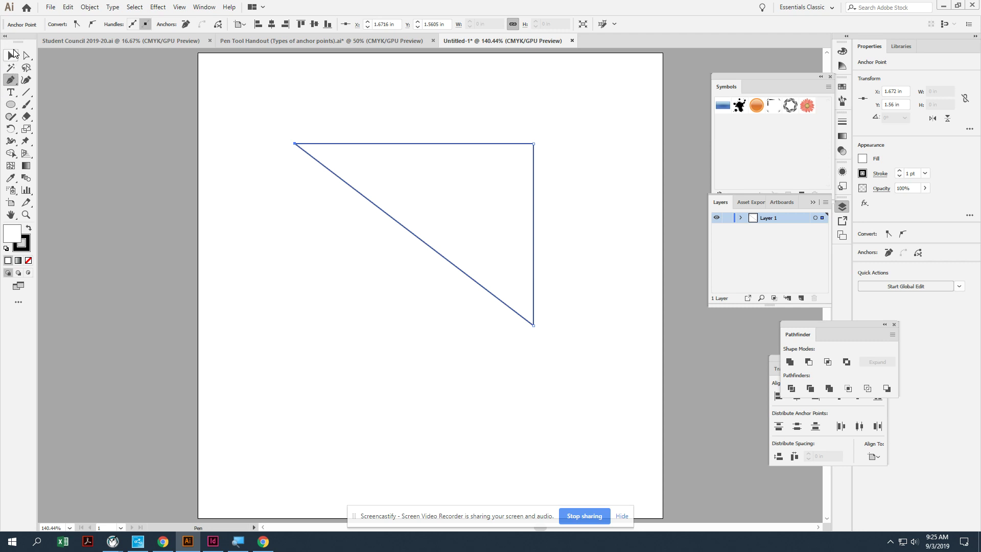
click(12, 54)
Stop the screen show in Insight Teacher Console, restart it for all students, and return to Illustrator
mouse_move(113, 542)
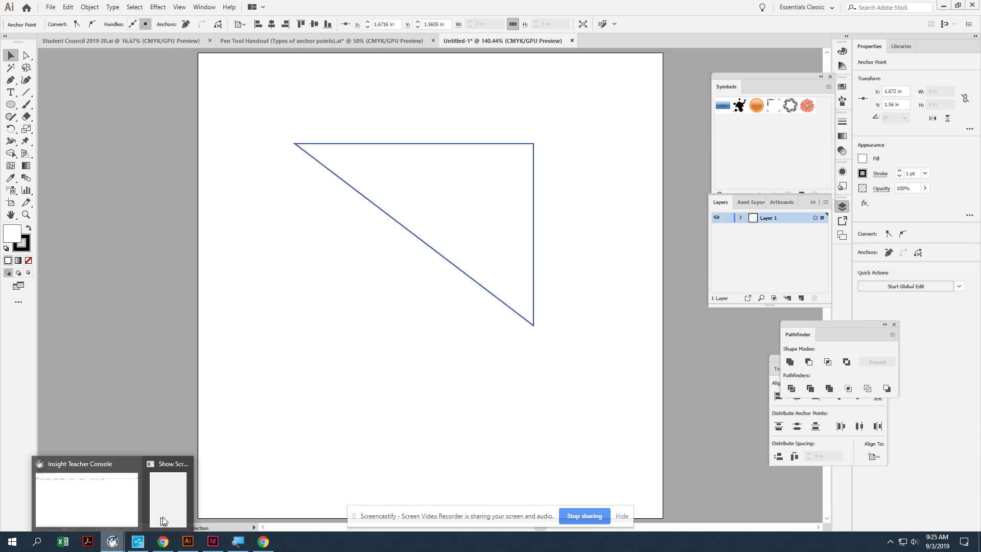
click(163, 522)
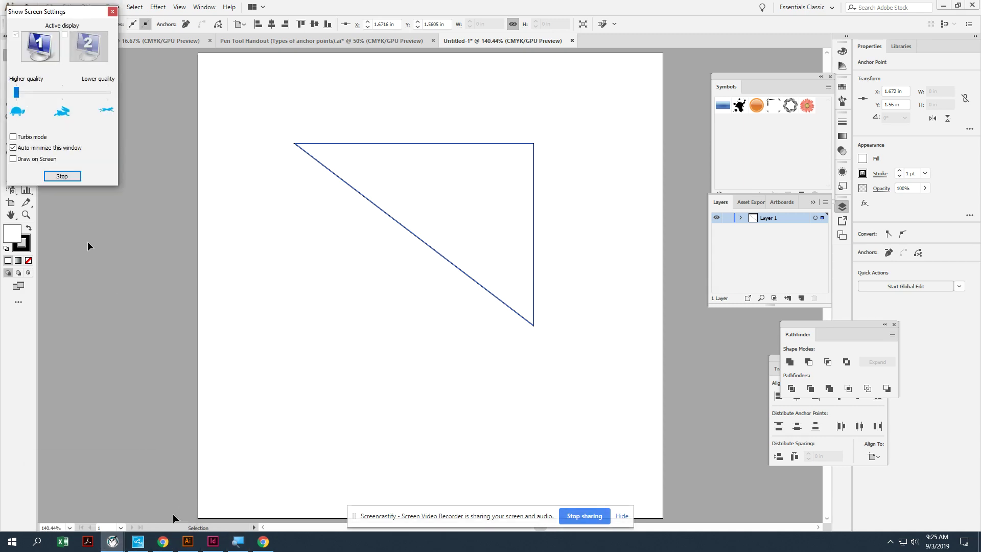
click(68, 176)
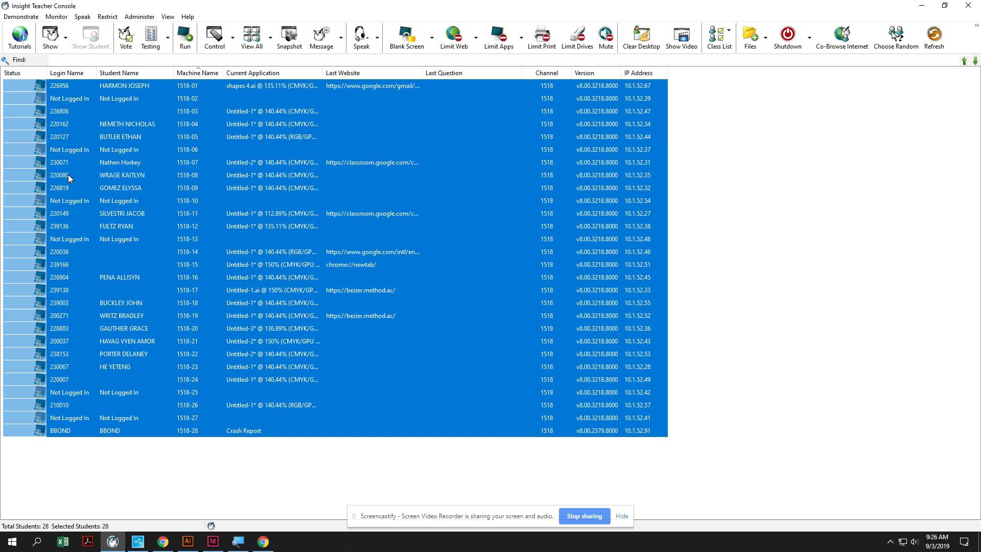
click(49, 40)
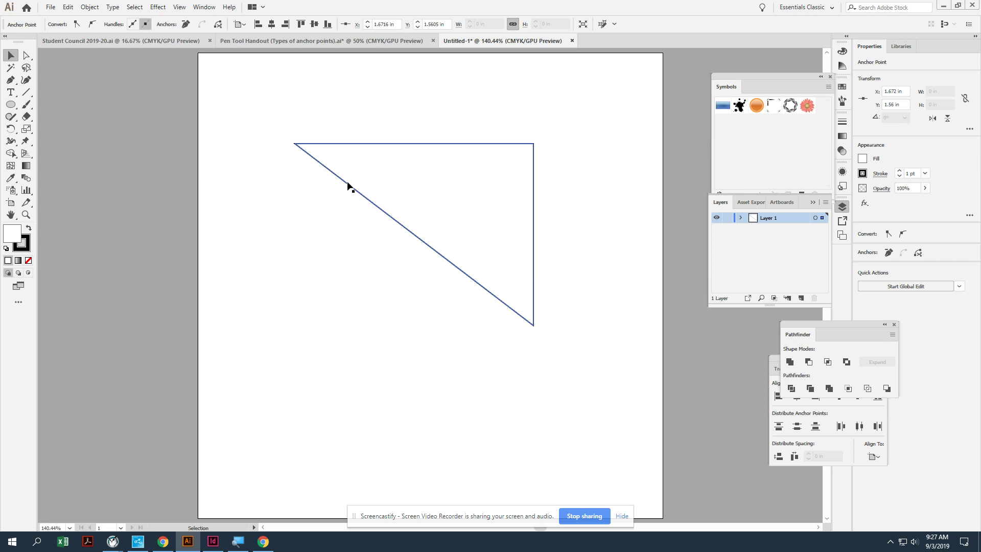
Move the triangle up into the artboard's upper-right corner and activate the Pen tool
drag(455, 143, 568, 61)
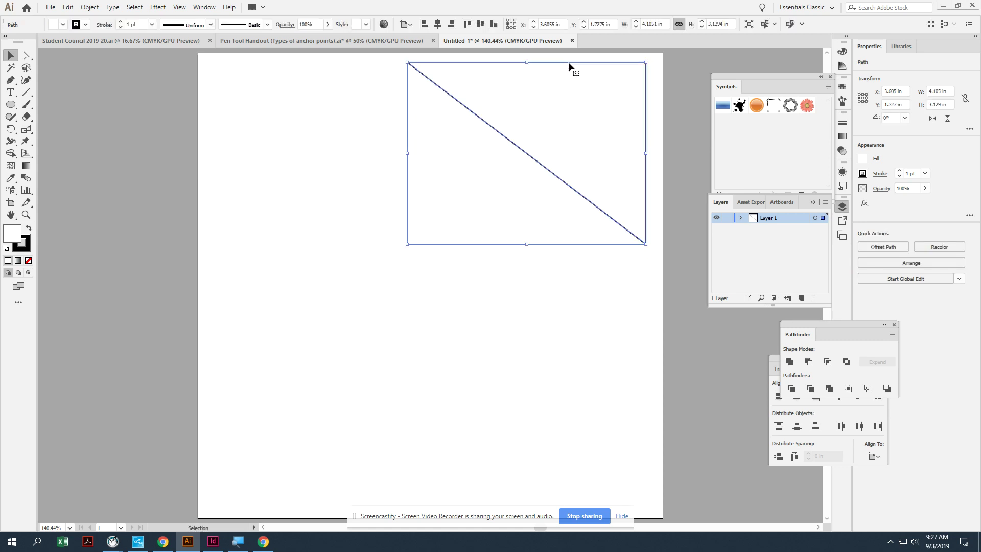
click(16, 82)
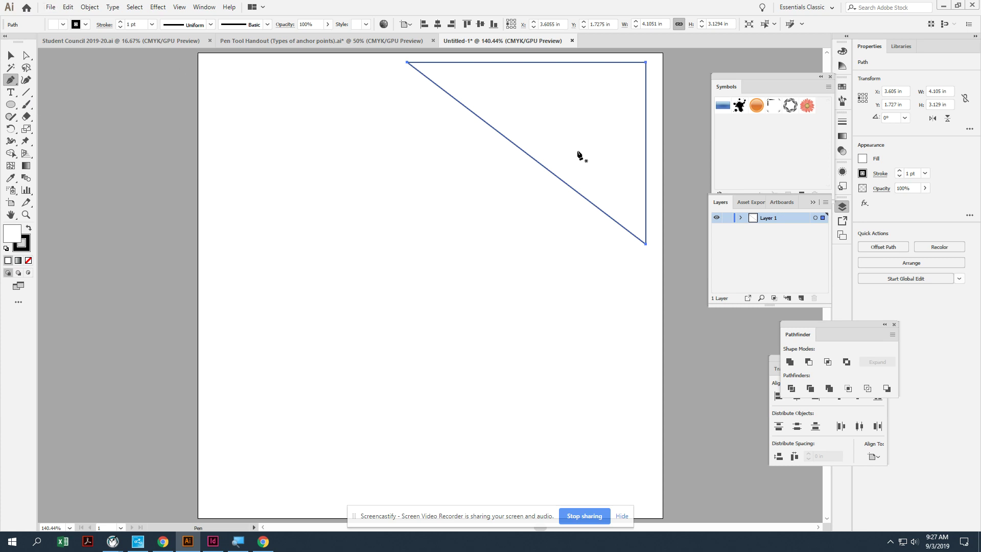
key(ctrl+plus)
key(ctrl+plus)
key(space)
drag(261, 224, 373, 159)
Try a horizontal Pen tool line about 2.8 in long near the artboard's upper-left corner, ending it with the Selection tool, and undo it
click(94, 96)
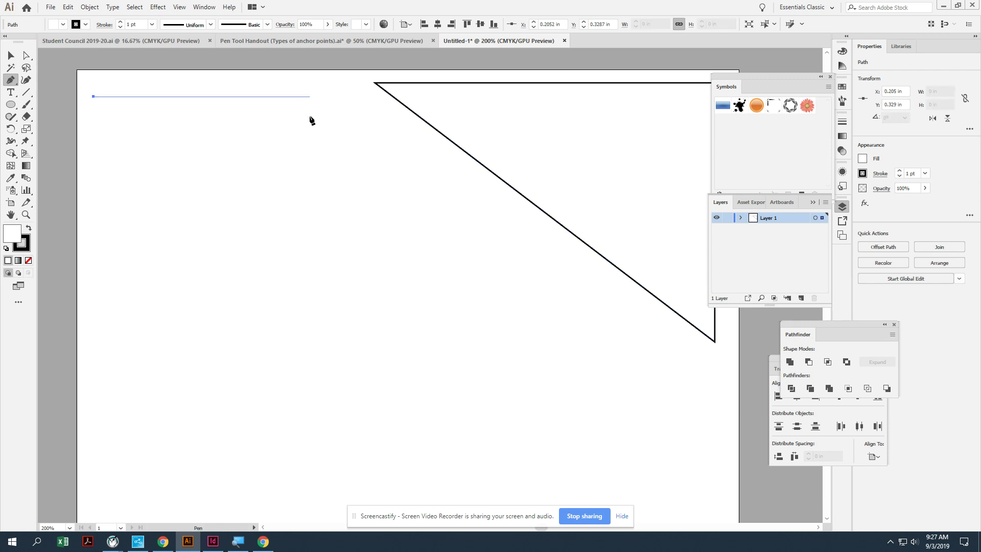
click(327, 97)
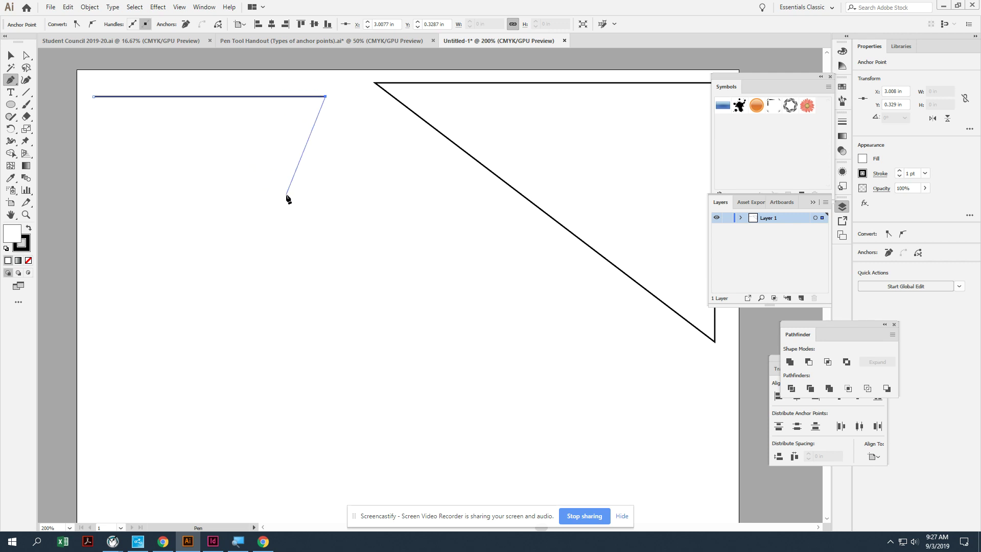
click(10, 60)
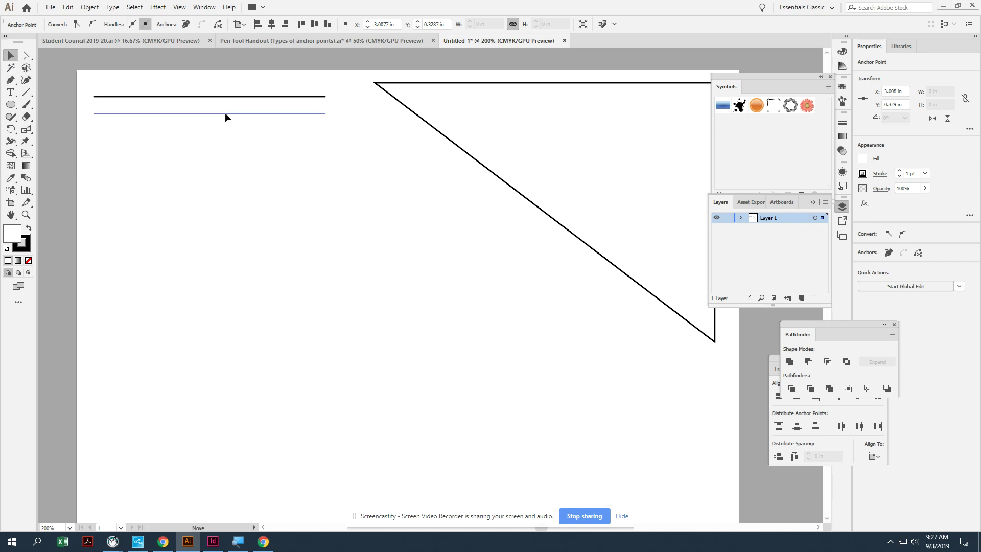
click(230, 95)
key(ctrl+z)
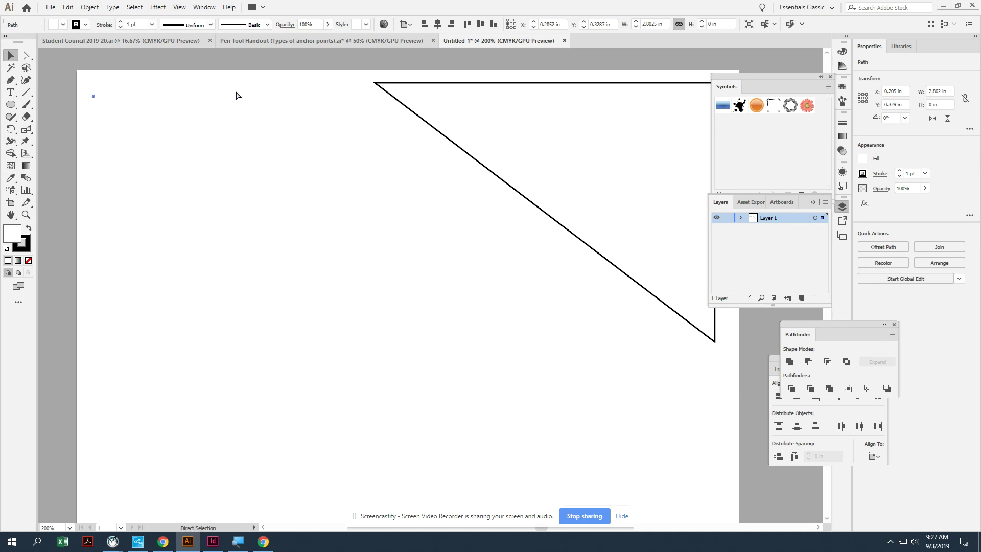
Draw a horizontal line about 2.9 in long with the Pen tool in the artboard's upper-left area and end the open path
click(14, 83)
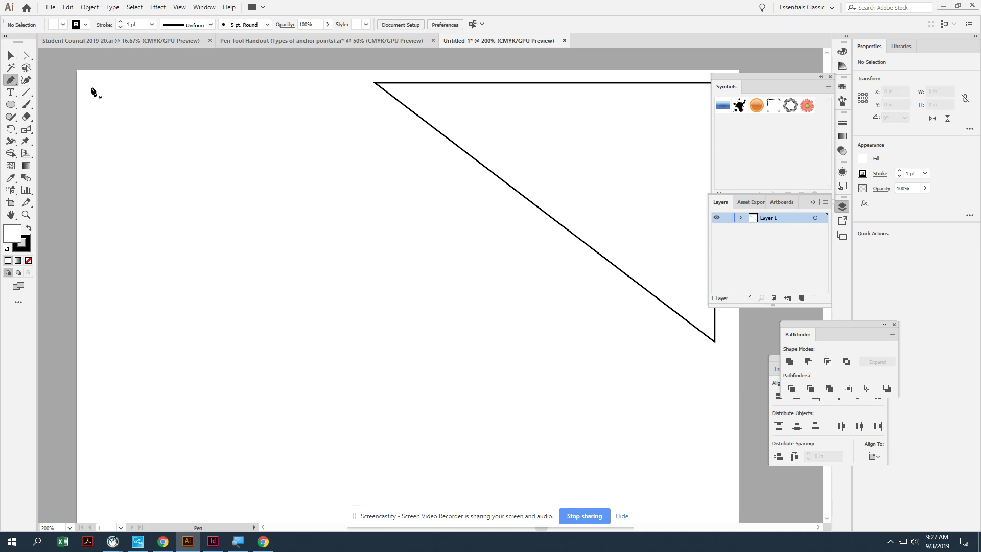
click(94, 96)
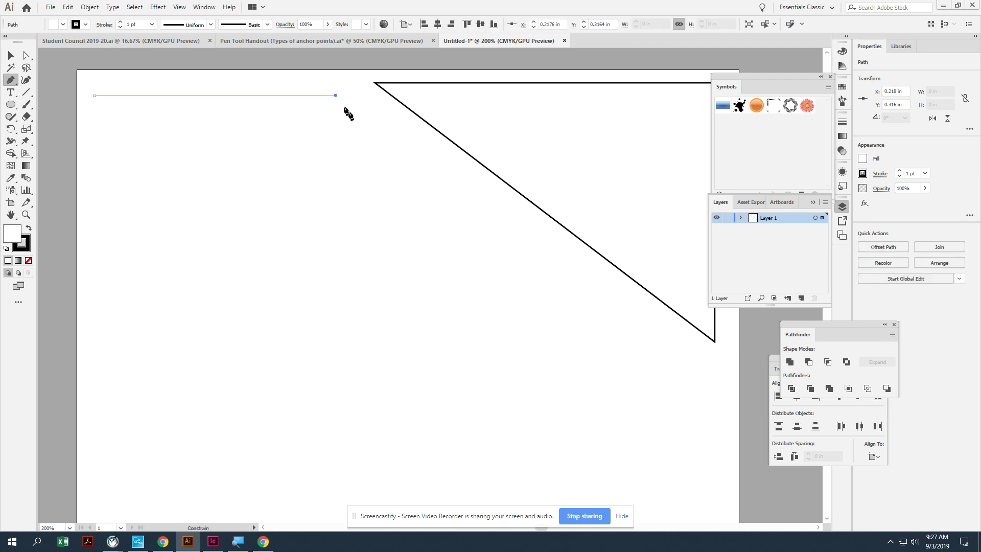
click(336, 95)
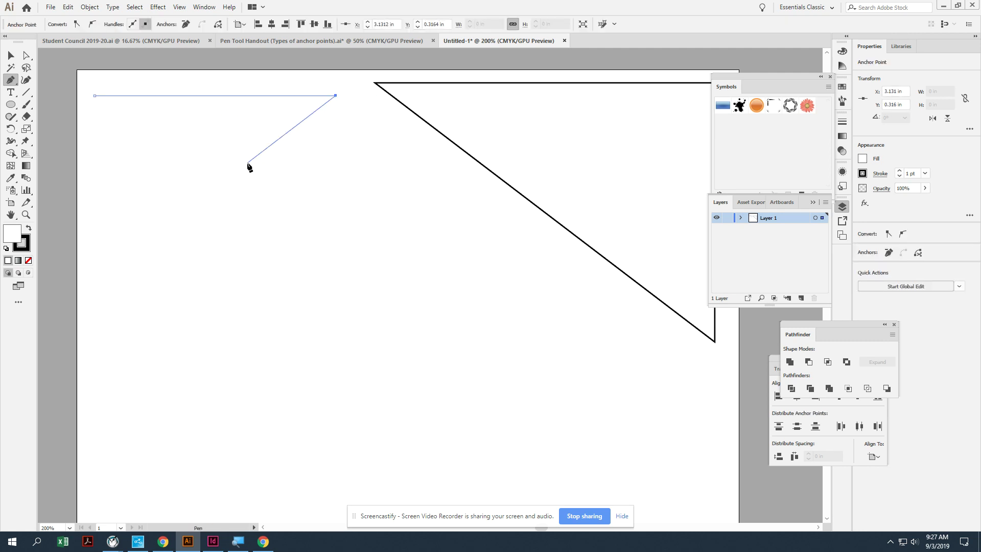
key(ctrl)
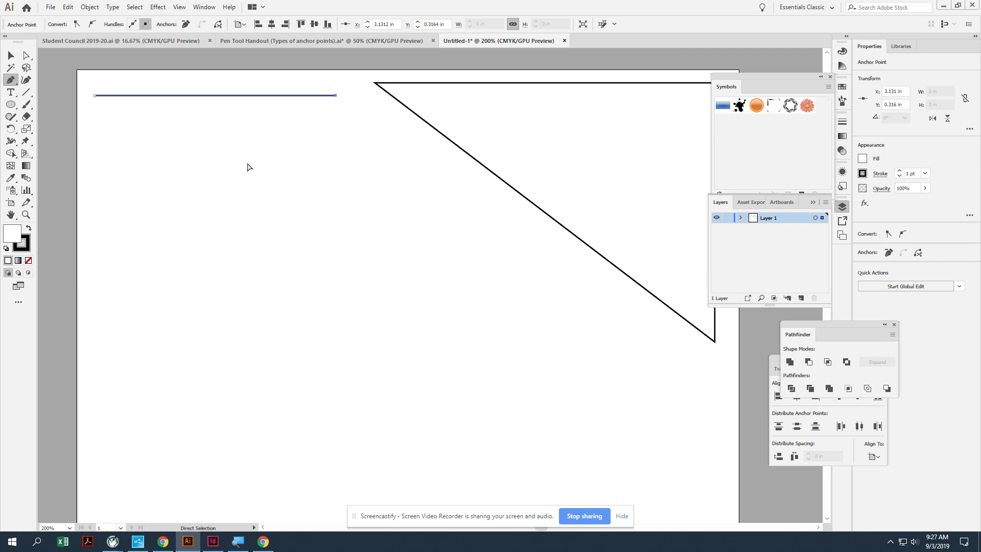
key(ctrl)
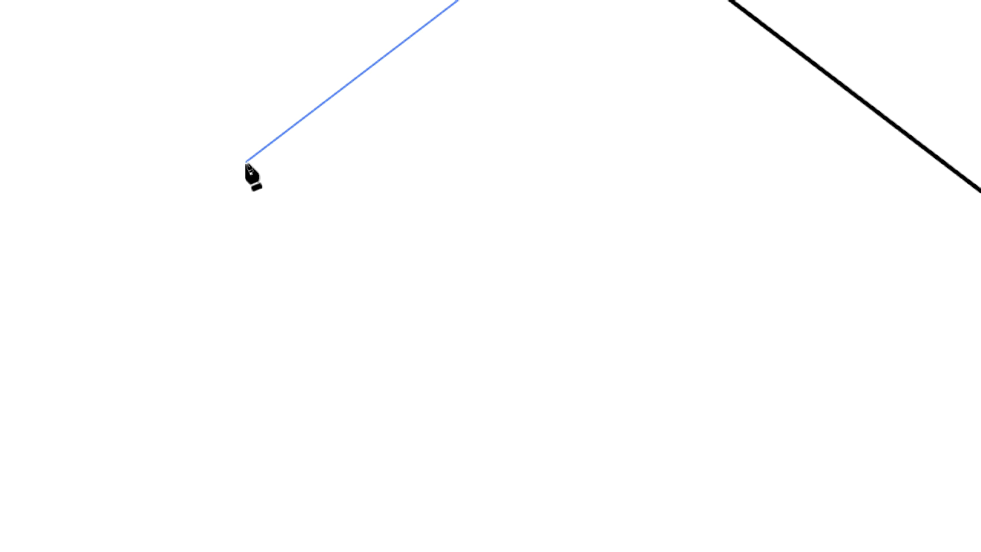
key(super)
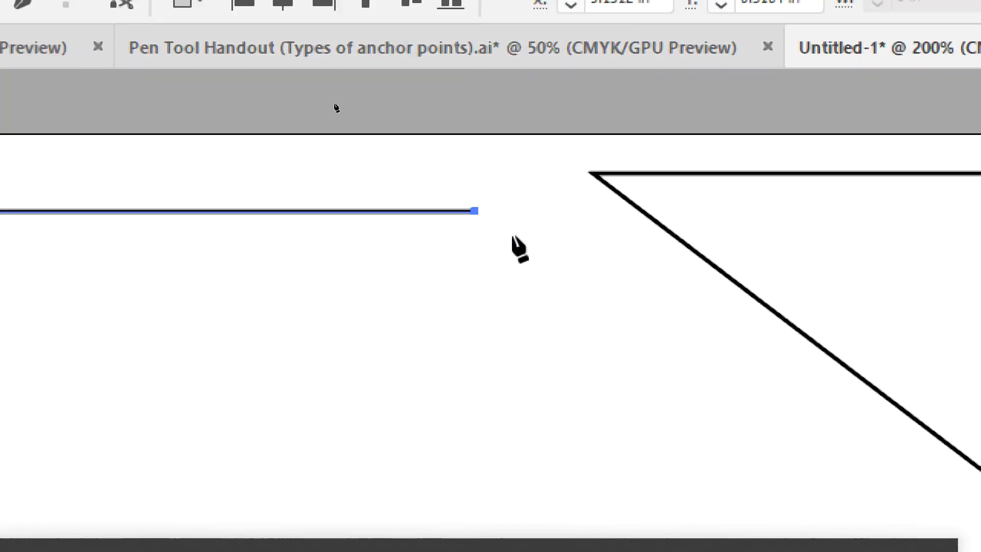
click(474, 211)
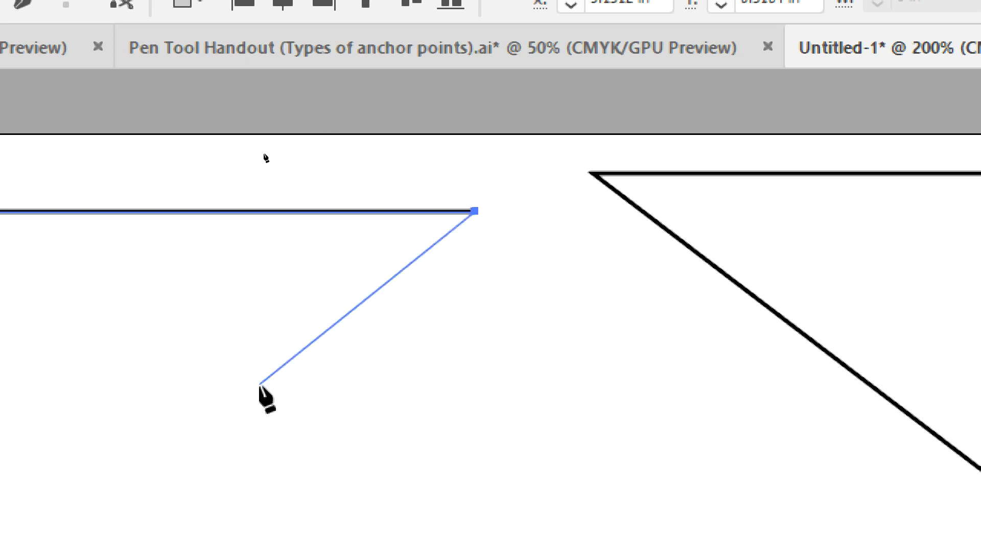
key(ctrl)
key(ctrl)
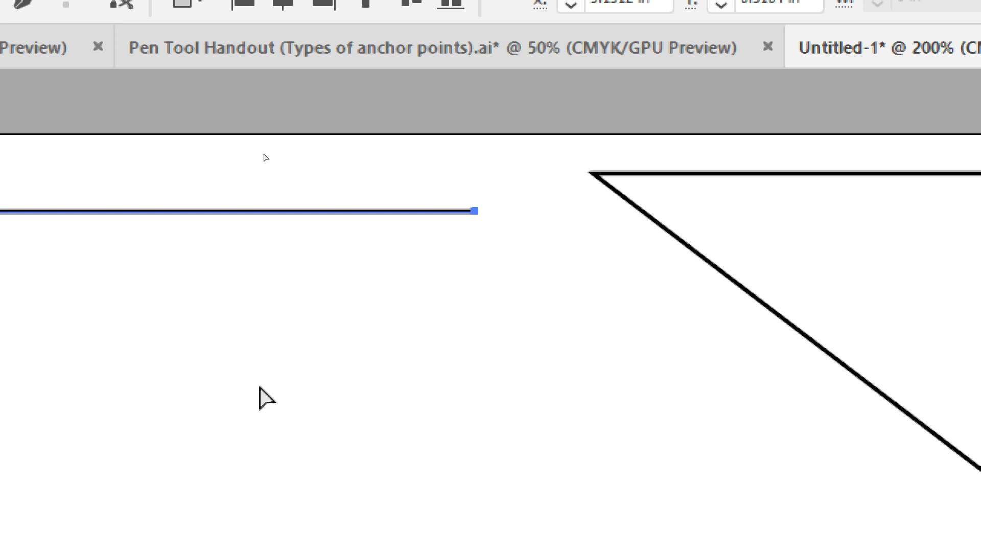
ctrl+click(260, 388)
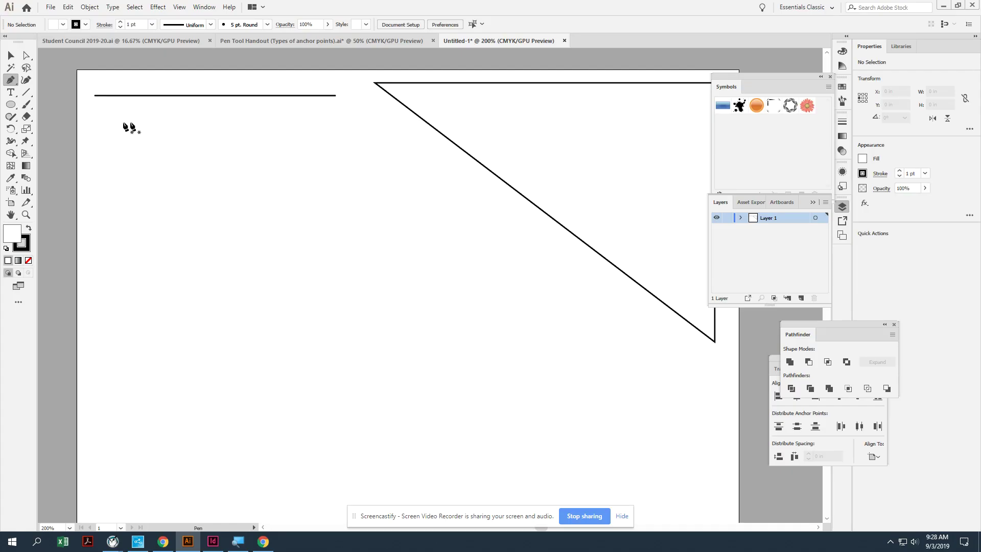
Draw two more separate horizontal lines, each about 2.9 in long, evenly spaced below the first at about Y 0.49 and 0.66 in
click(96, 109)
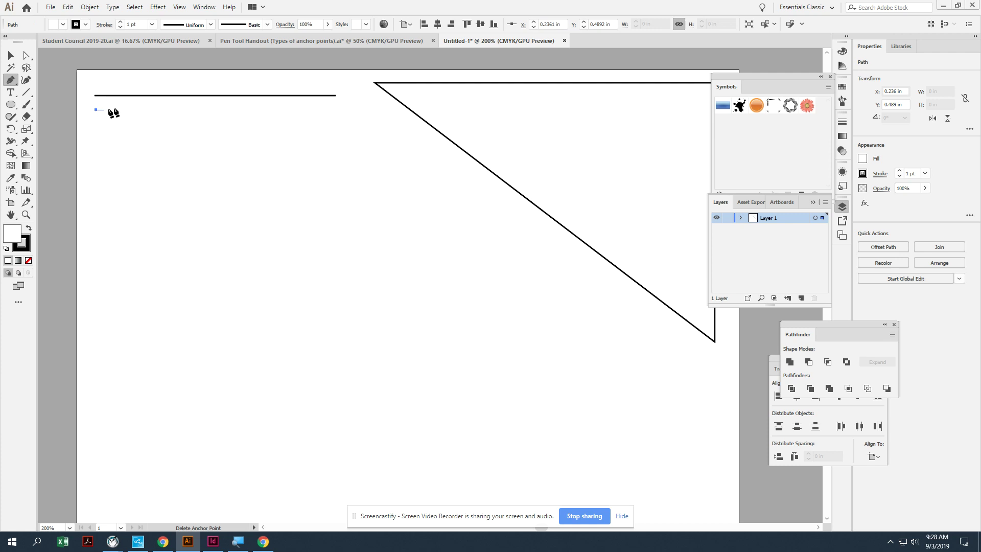
shift+click(336, 110)
ctrl+click(320, 133)
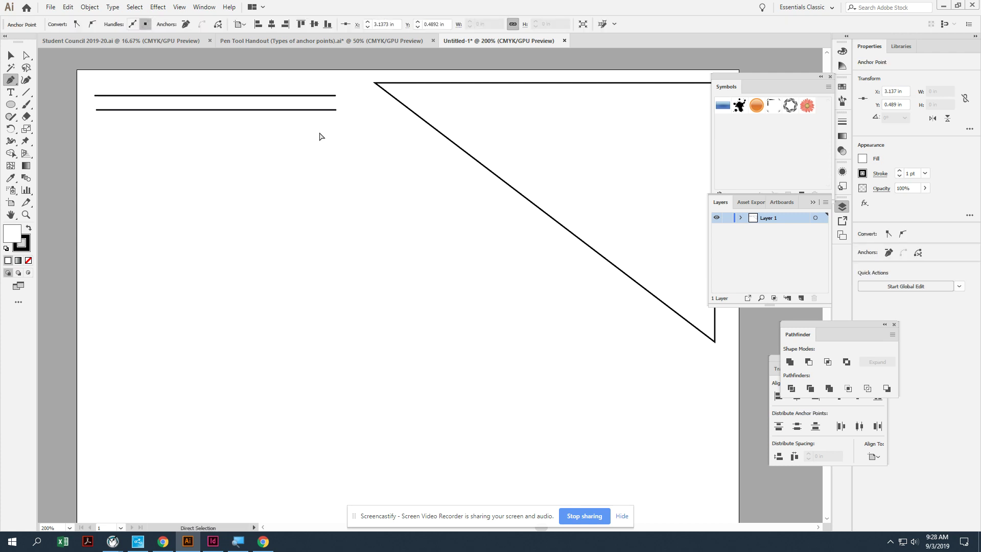
click(95, 124)
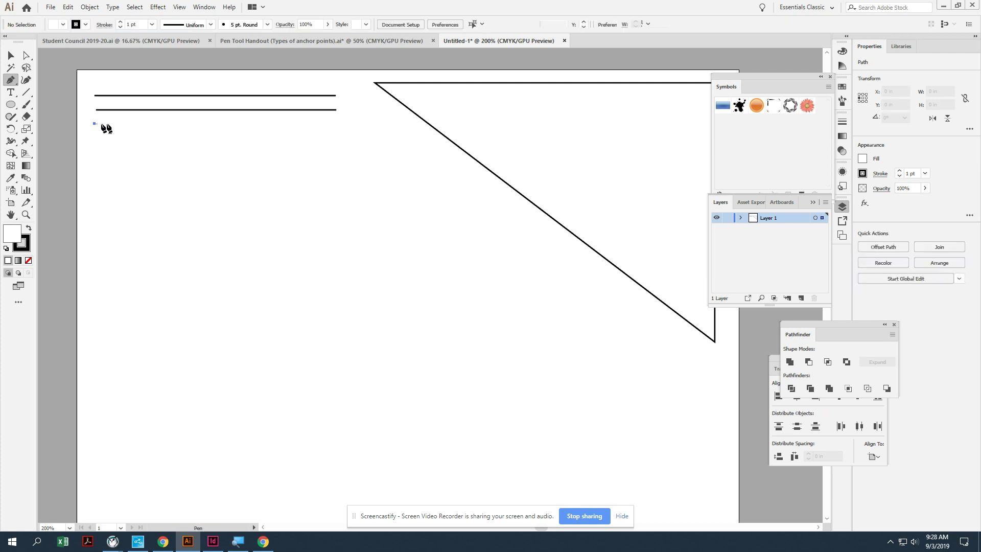
shift+click(339, 124)
ctrl+click(231, 177)
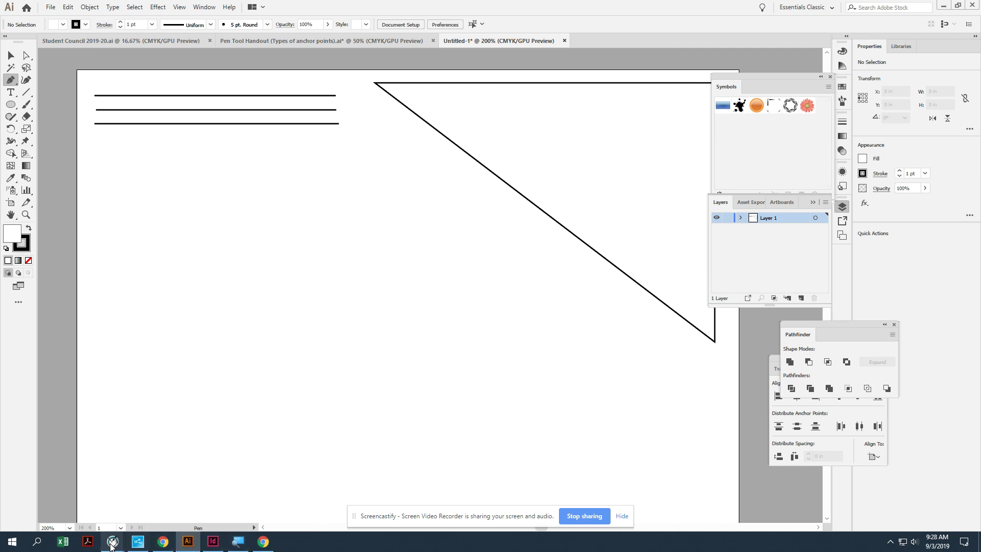
End the current screen show to the class in Insight Teacher Console and start a new one for the selected students
mouse_move(134, 528)
click(166, 501)
click(65, 175)
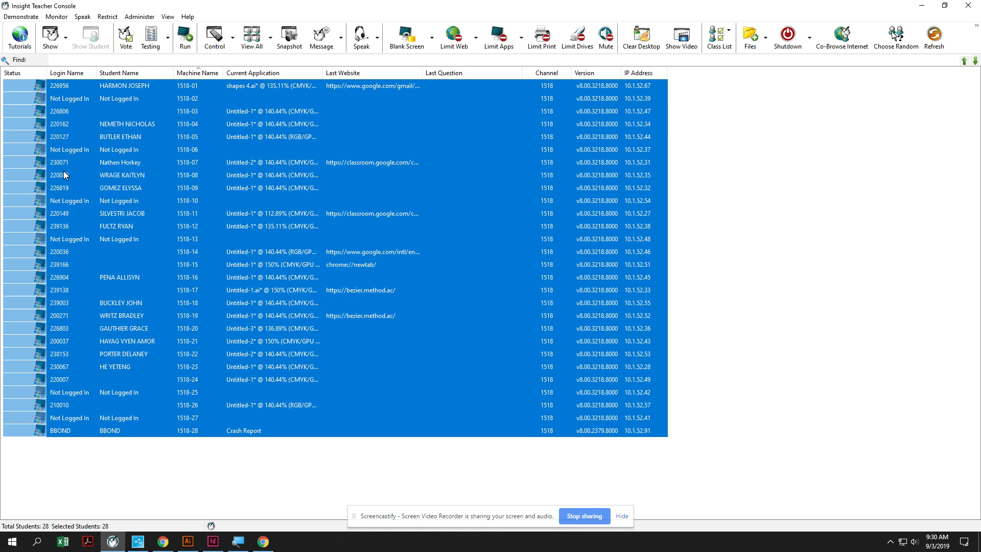
click(43, 29)
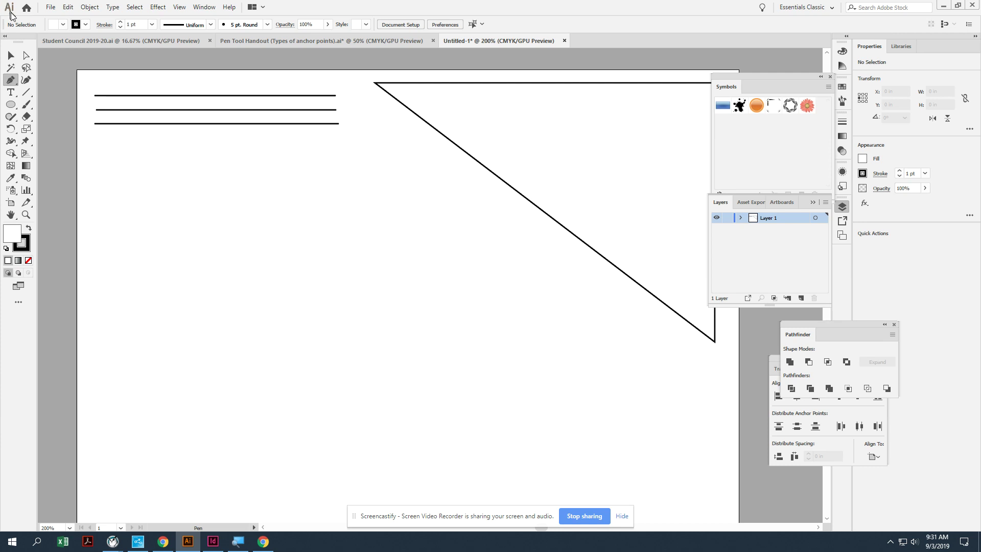
Add an anchor point near the middle of the third horizontal line, at about X 1.57 in, with the Add Anchor Point tool
click(11, 55)
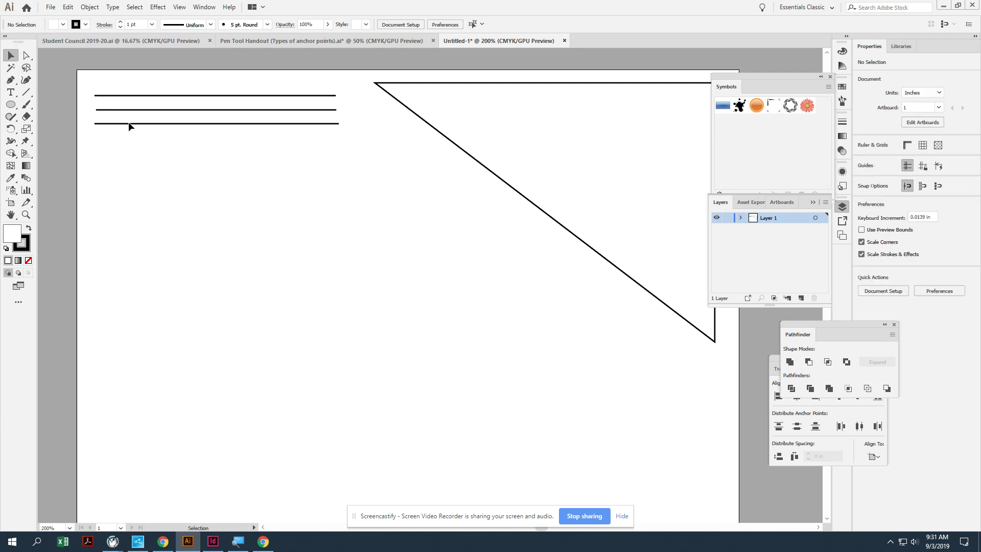
drag(129, 123, 168, 164)
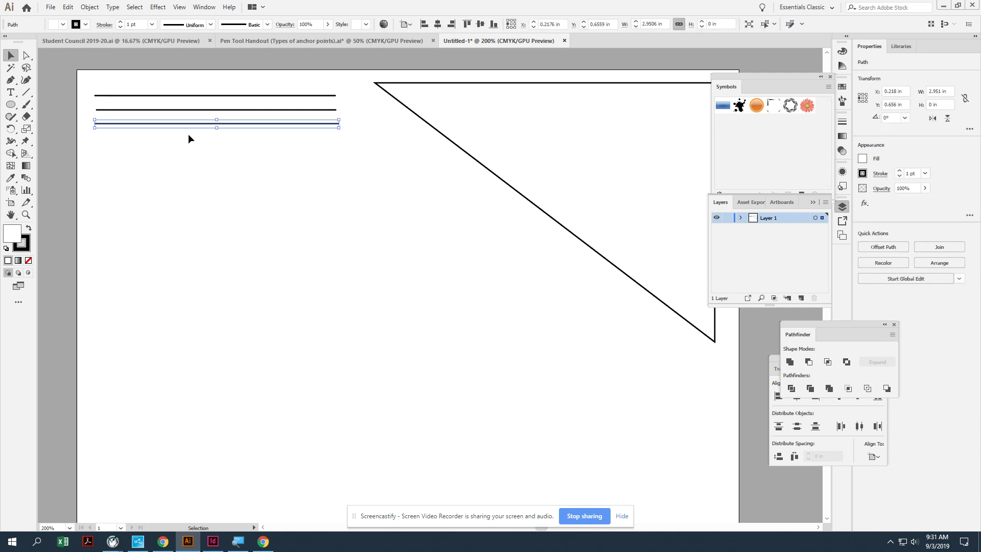
click(26, 55)
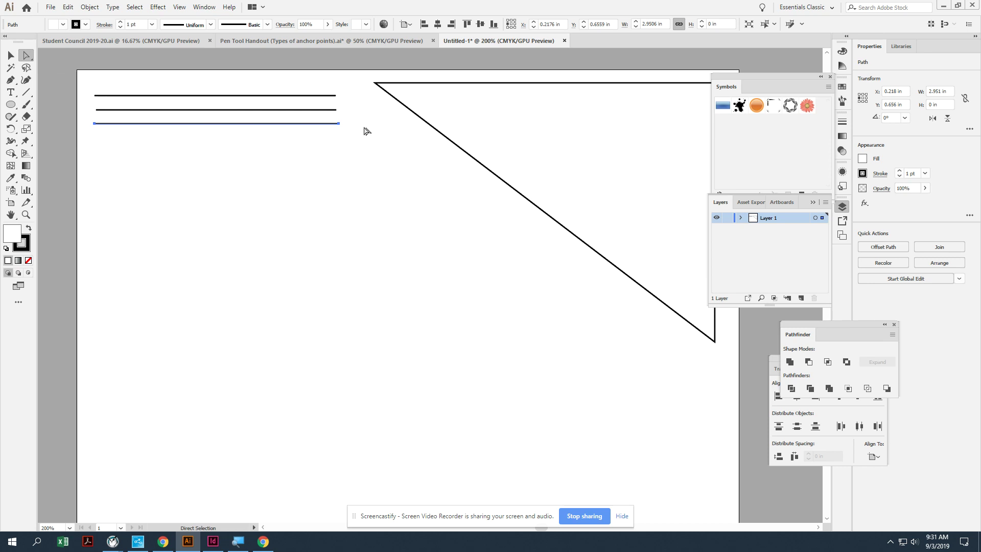
mouse_move(336, 125)
mouse_down()
mouse_move(348, 190)
mouse_move(337, 122)
mouse_up()
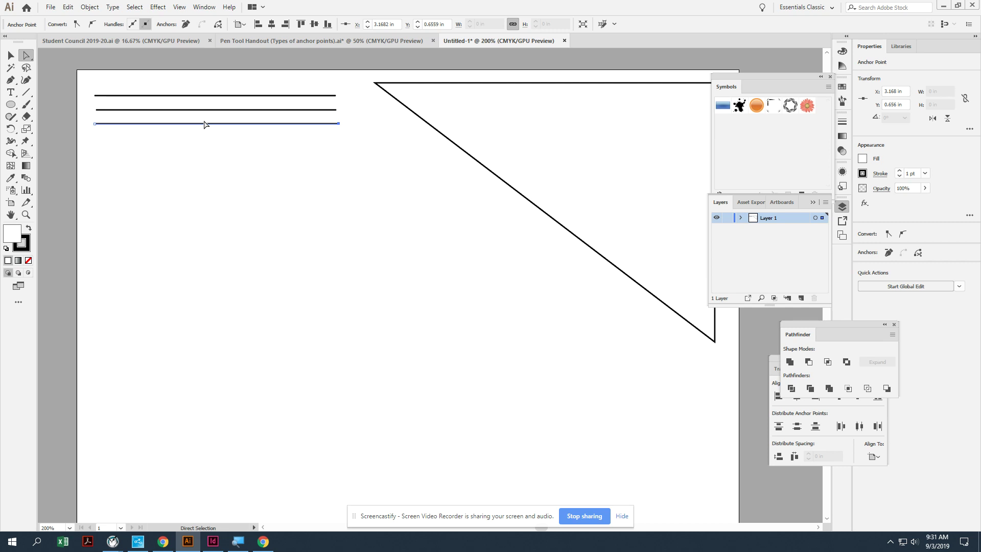
click(10, 80)
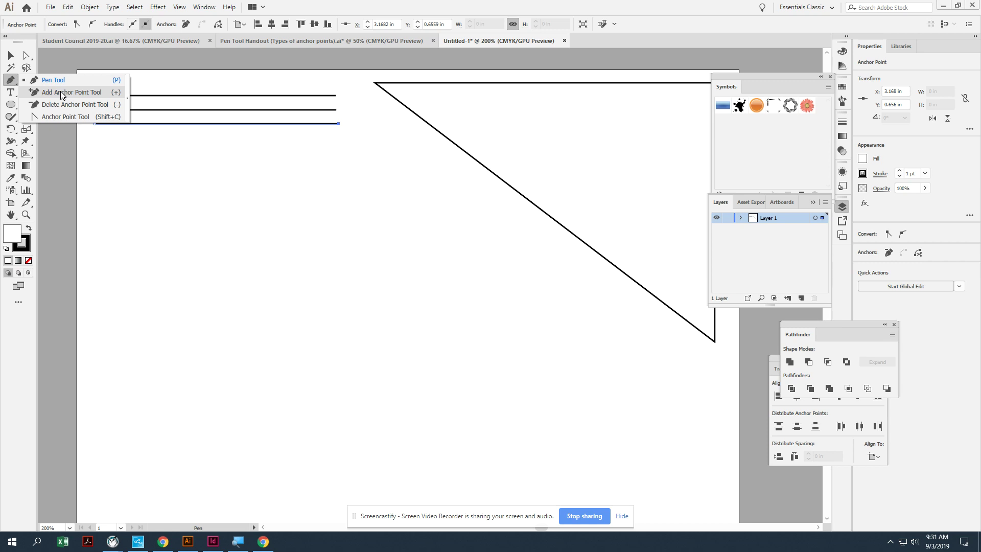
click(61, 93)
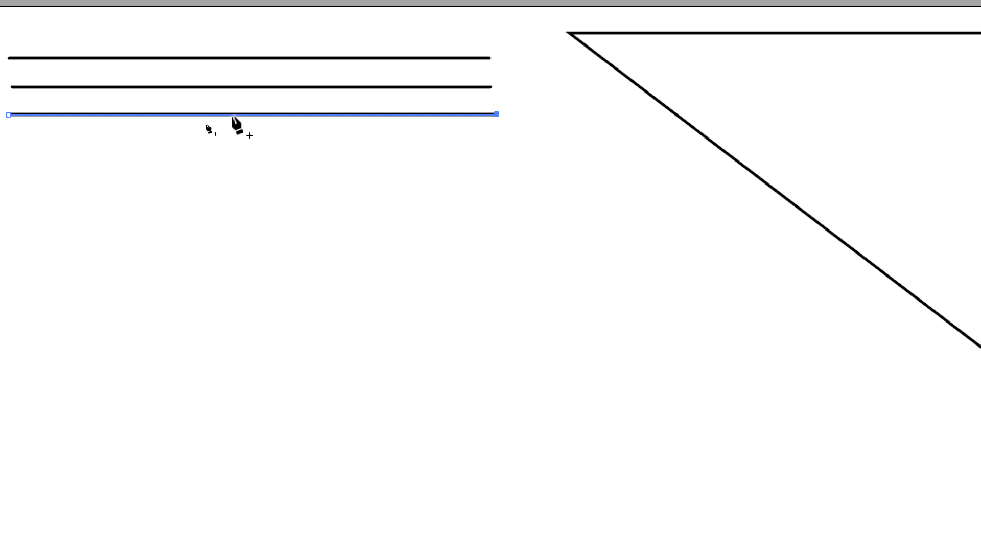
click(232, 114)
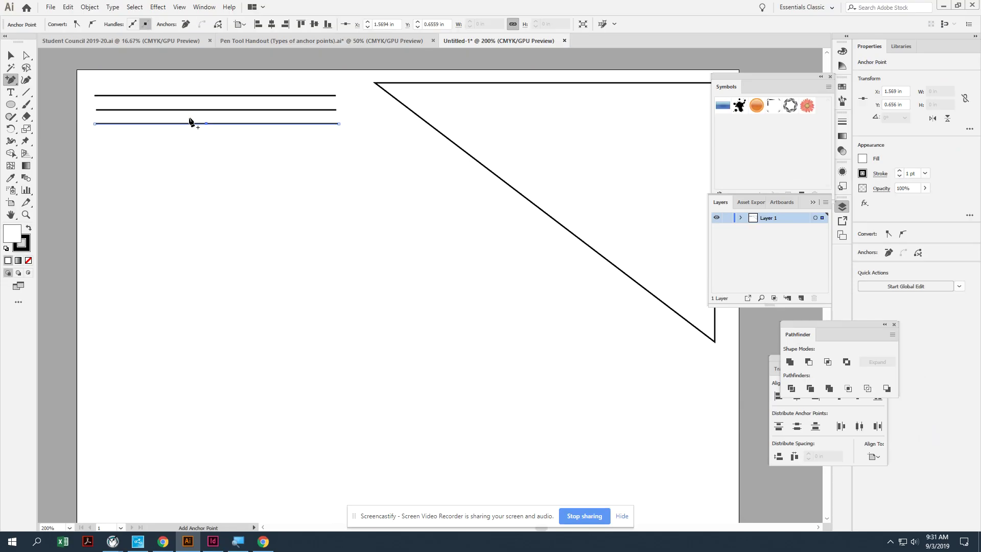
Move the third line's middle anchor point down about 0.69 in to form an open V shape
click(26, 55)
mouse_move(207, 123)
mouse_down()
mouse_move(207, 188)
mouse_move(212, 180)
mouse_up()
click(216, 224)
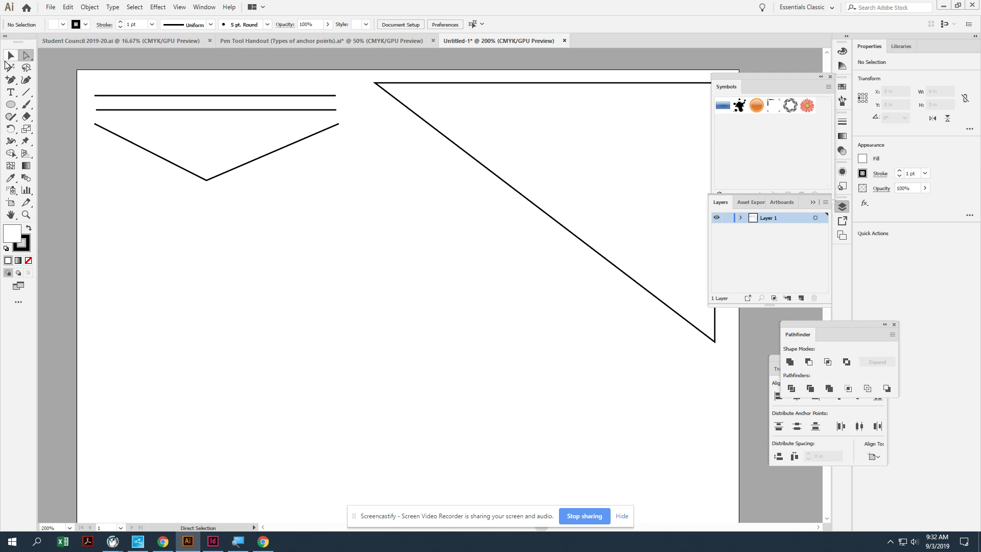
Stop showing the screen to the students in Insight Teacher Console and return to Illustrator
mouse_move(113, 540)
click(79, 493)
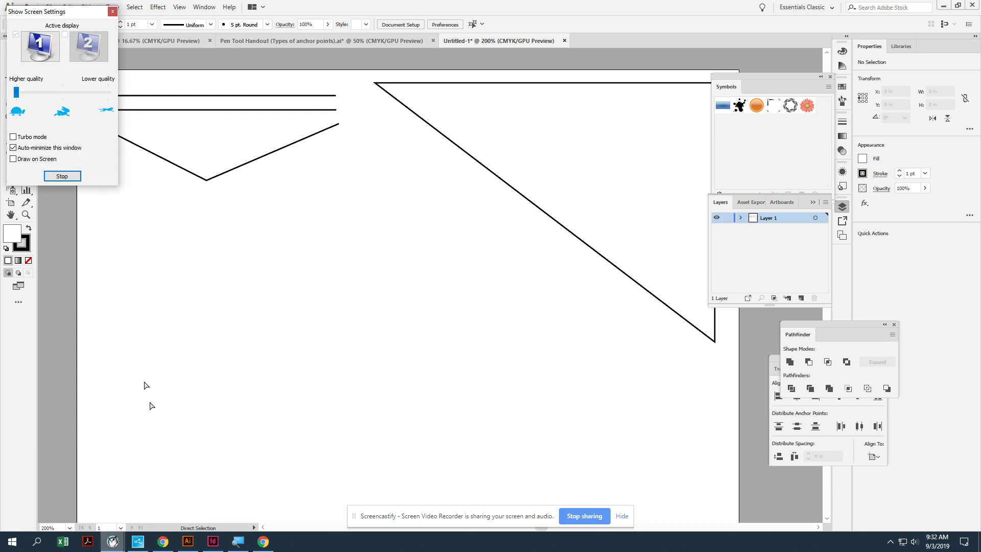
click(62, 177)
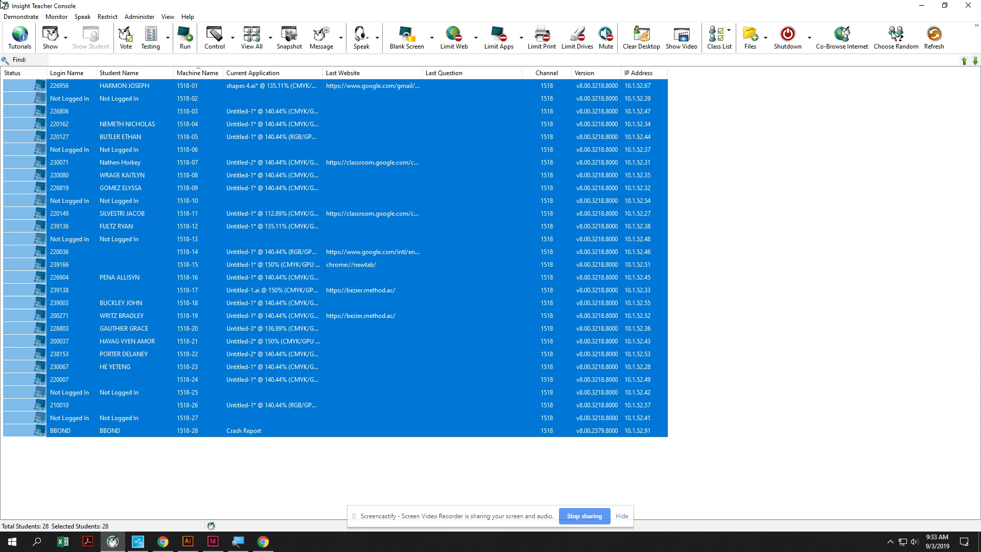
key(alt+Tab)
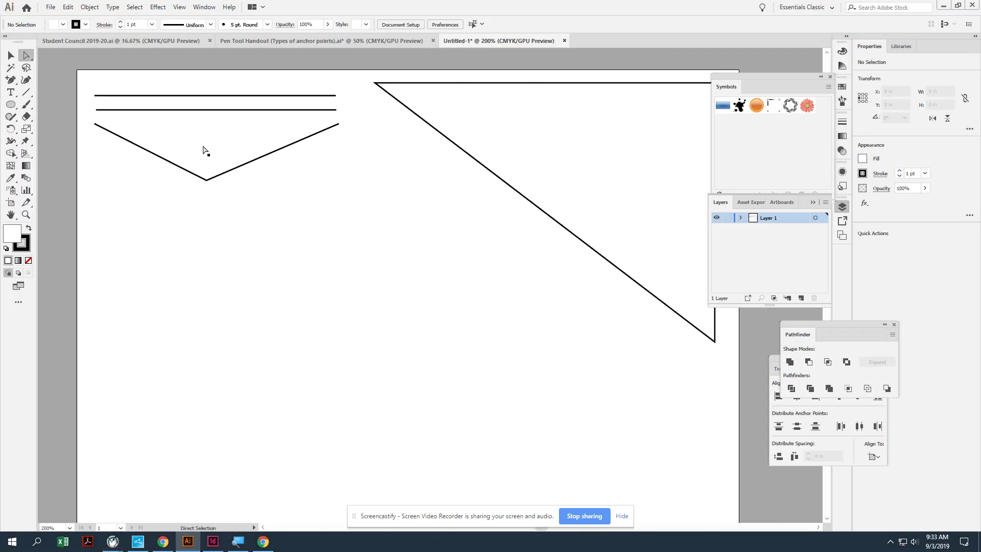
Fill the open V-shaped path with a teal swatch and deselect it
click(10, 53)
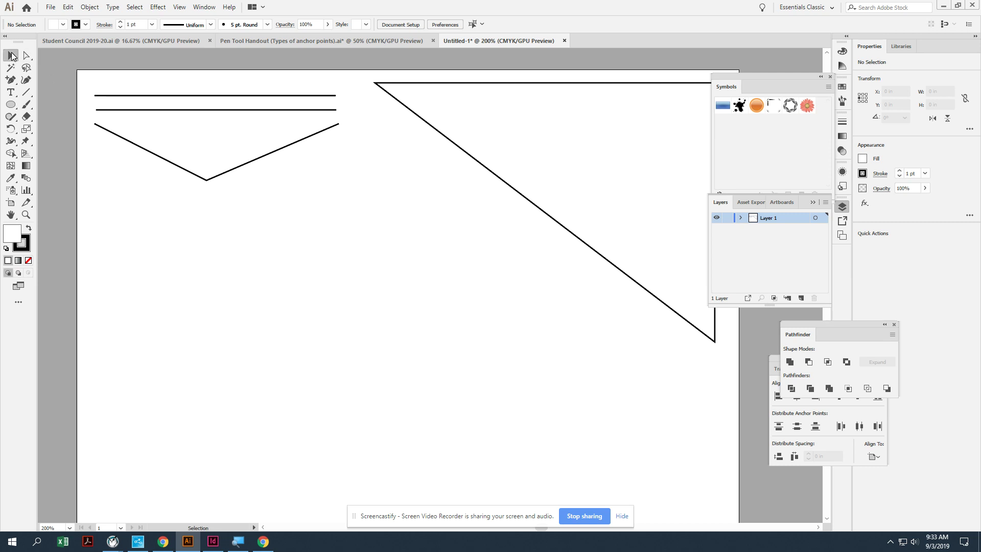
click(173, 162)
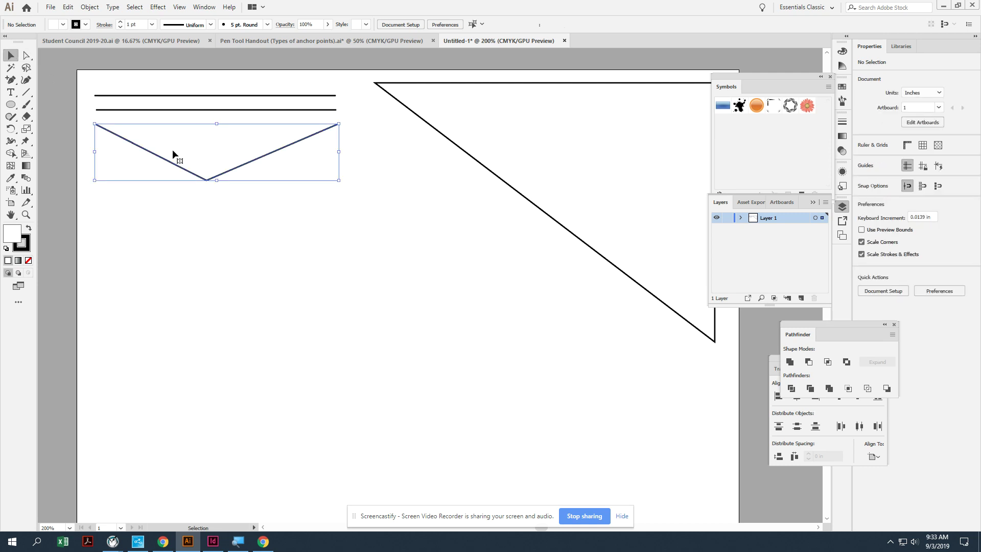
click(843, 86)
click(762, 121)
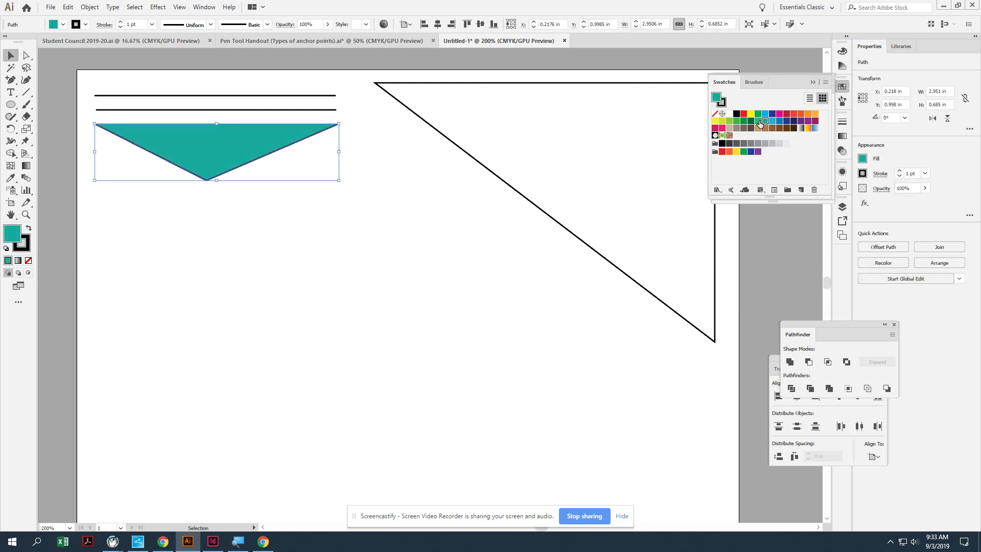
click(202, 257)
Examine the V shape's open path up close in Outline view, and restore the preview
key(ctrl+plus)
key(ctrl+plus)
drag(209, 209, 421, 407)
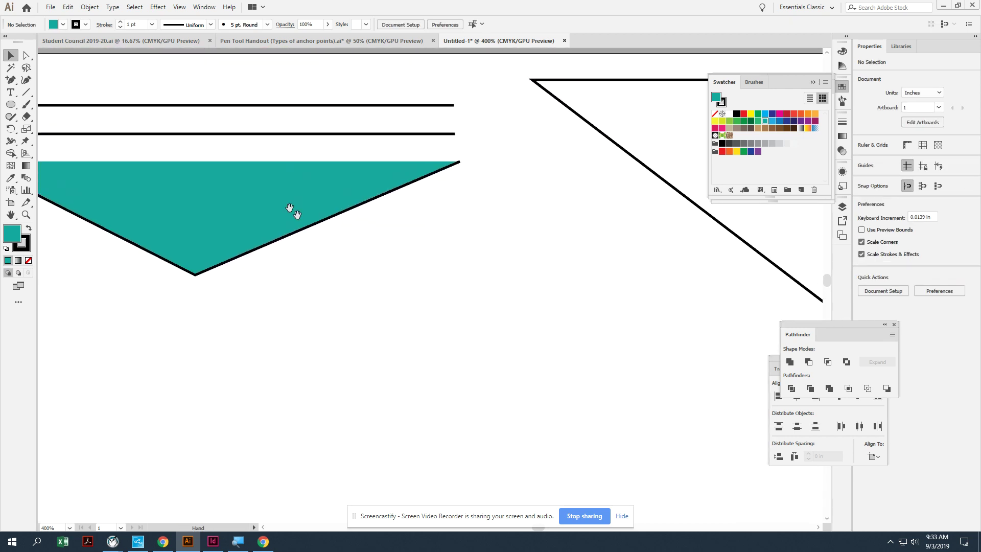
drag(287, 207, 464, 302)
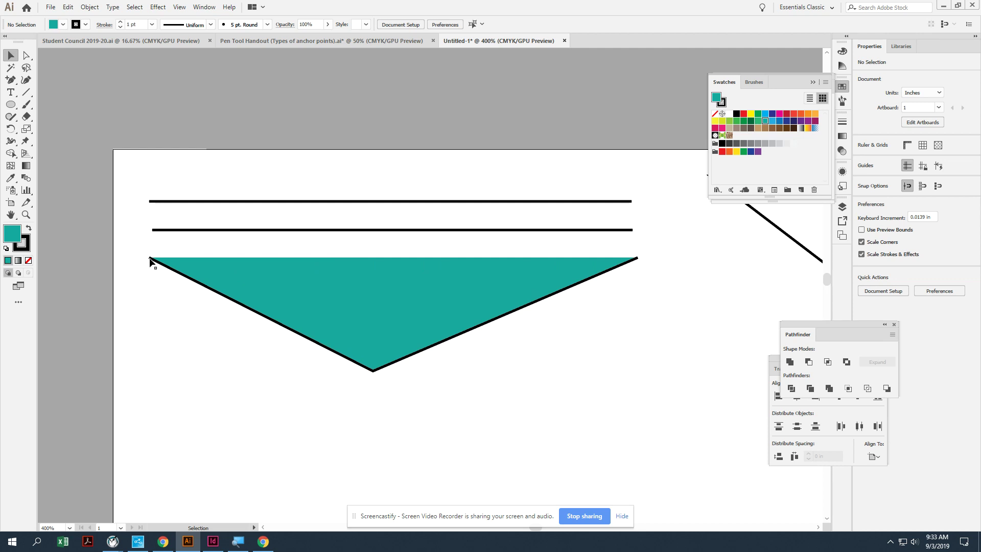
key(ctrl+y)
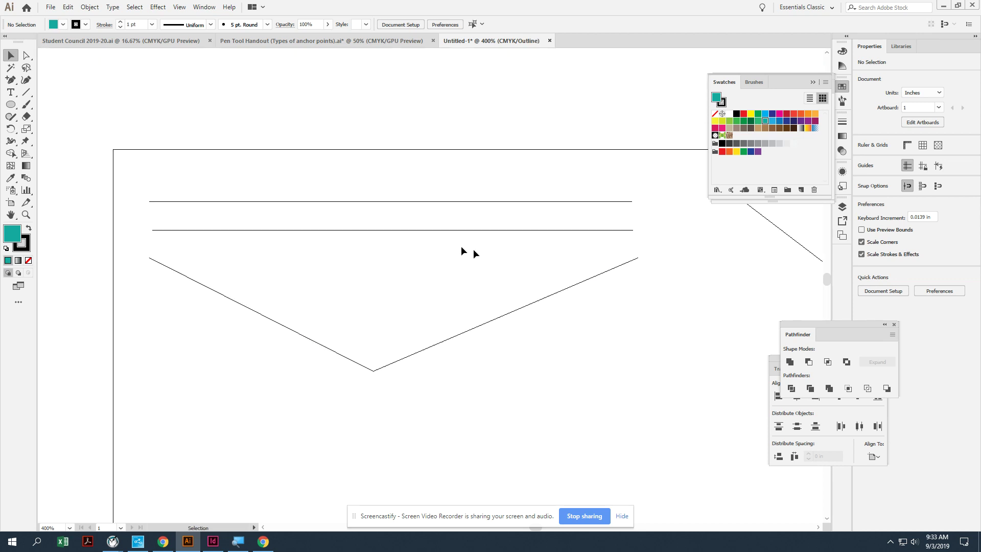
key(ctrl+y)
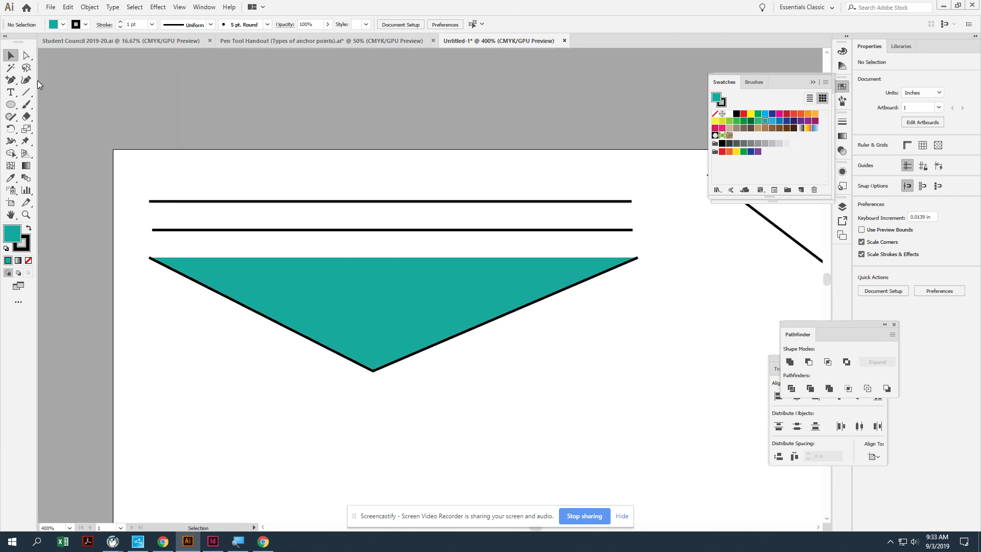
Close the teal V shape into a triangle by joining its two open endpoints with the Pen tool
click(11, 80)
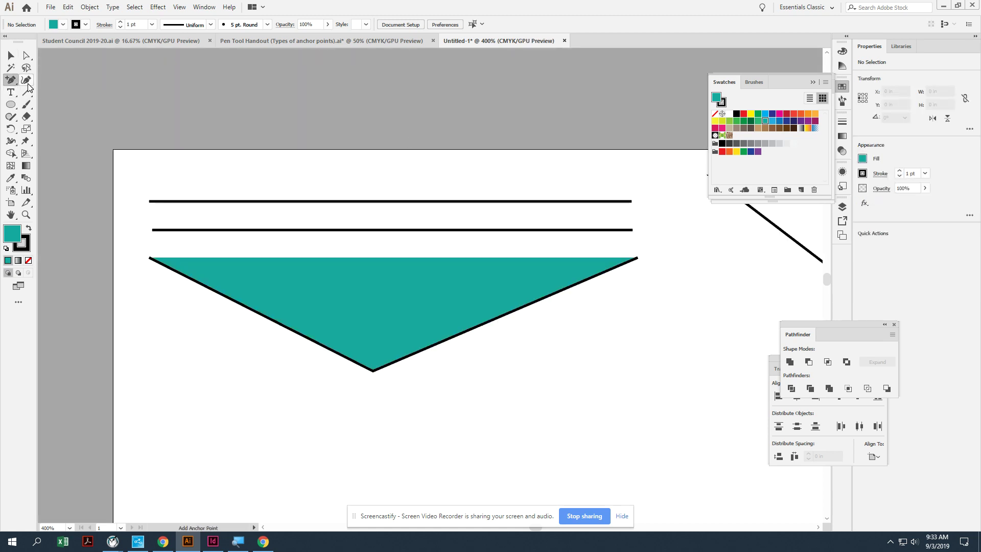
click(12, 80)
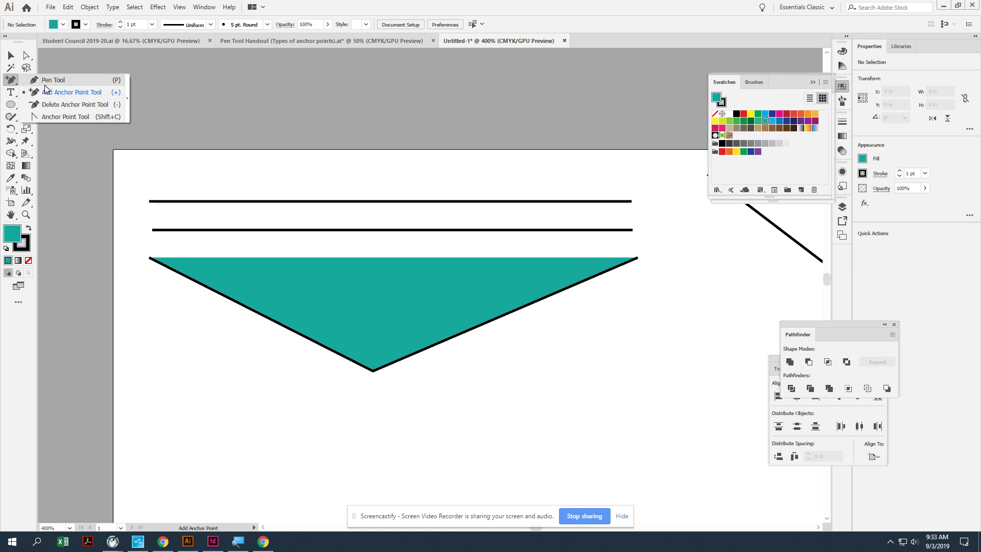
click(46, 84)
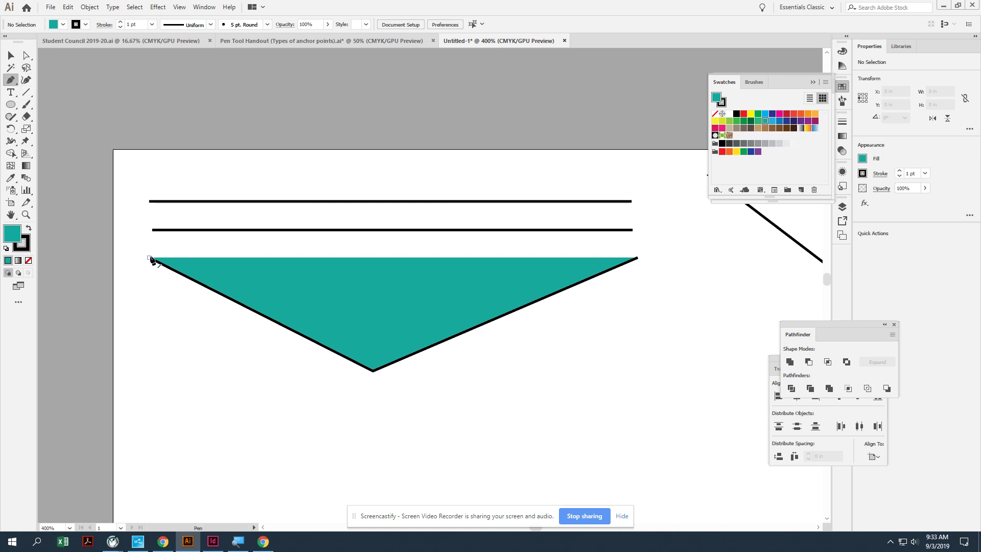
key(super)
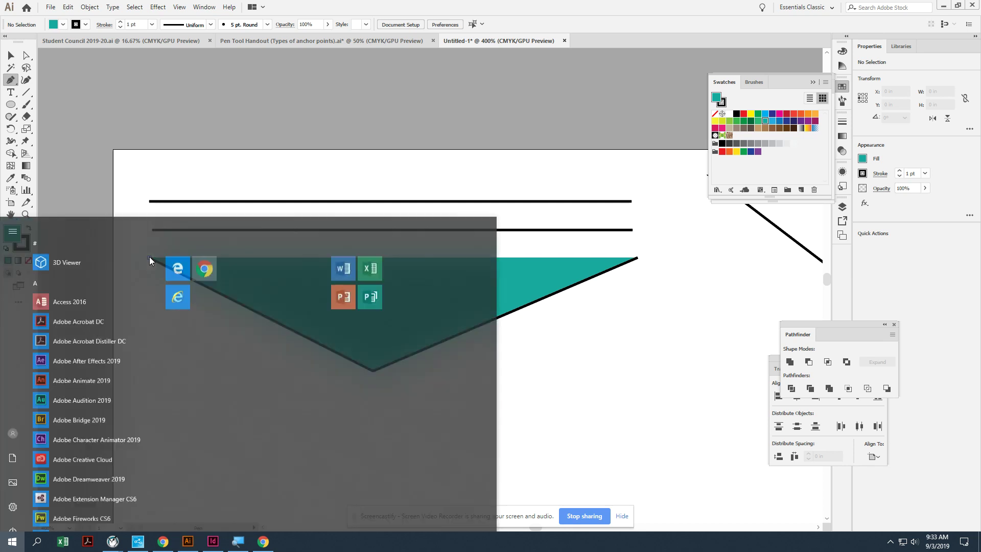
key(super)
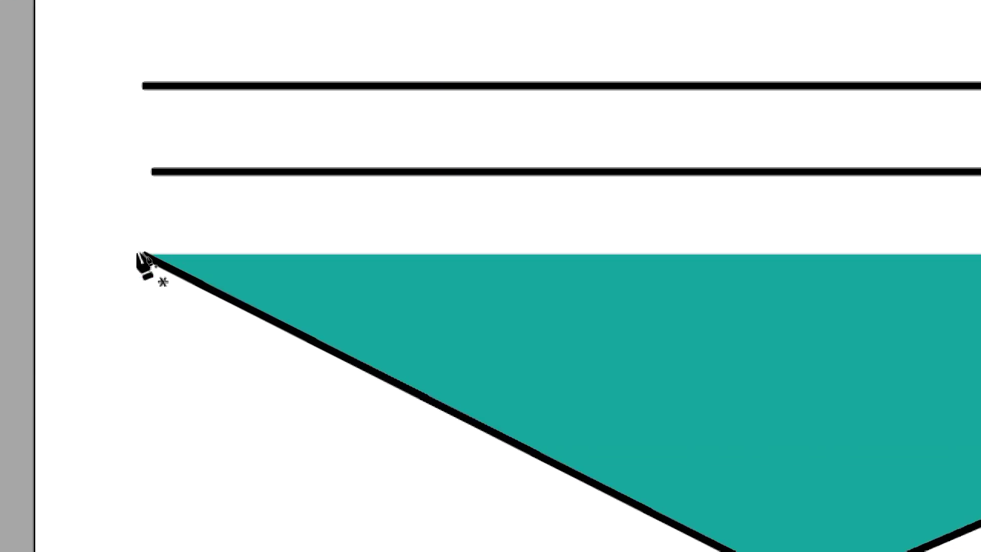
click(143, 254)
ctrl+click(144, 258)
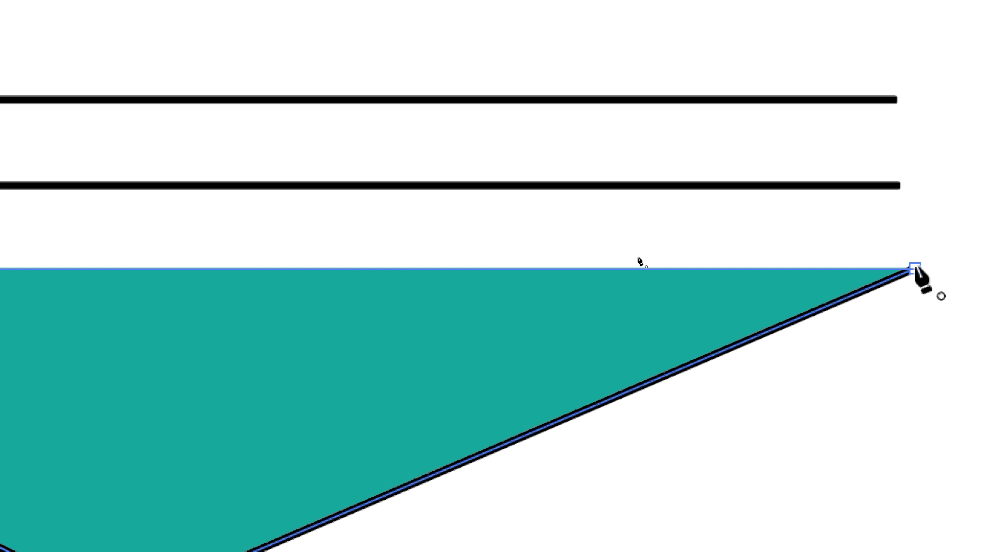
click(915, 269)
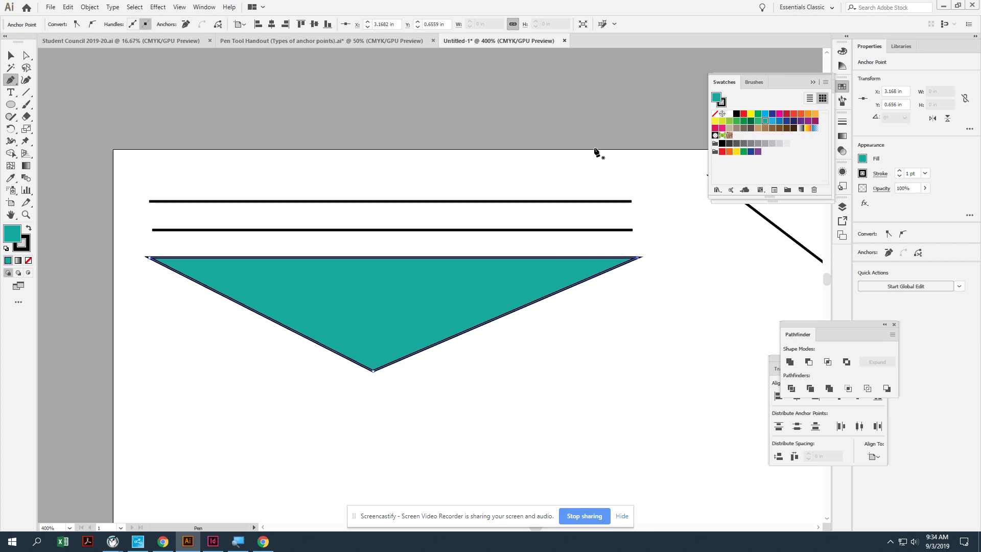
Scale the teal triangle proportionally to about 1.58 by 0.37 in and place it just below the second line
click(11, 55)
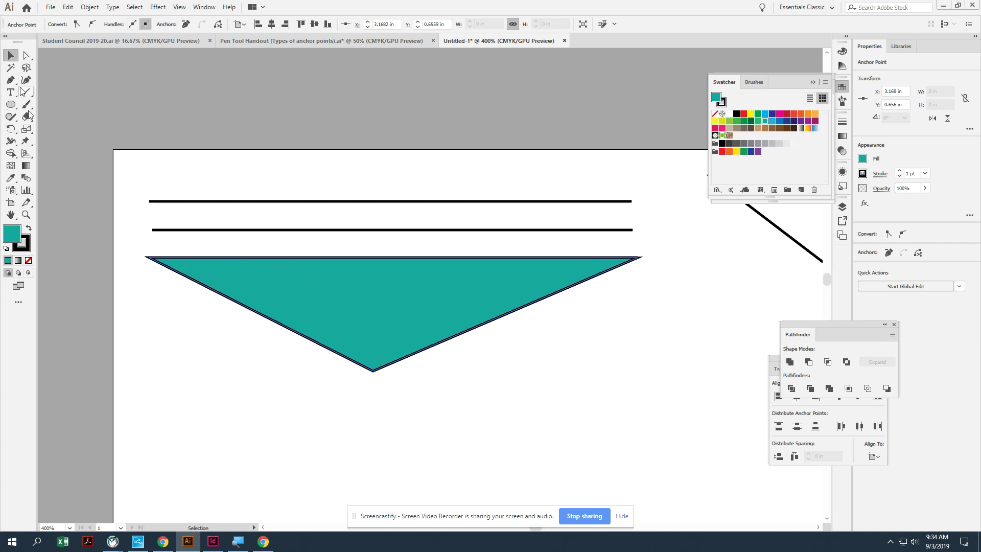
drag(274, 277, 441, 342)
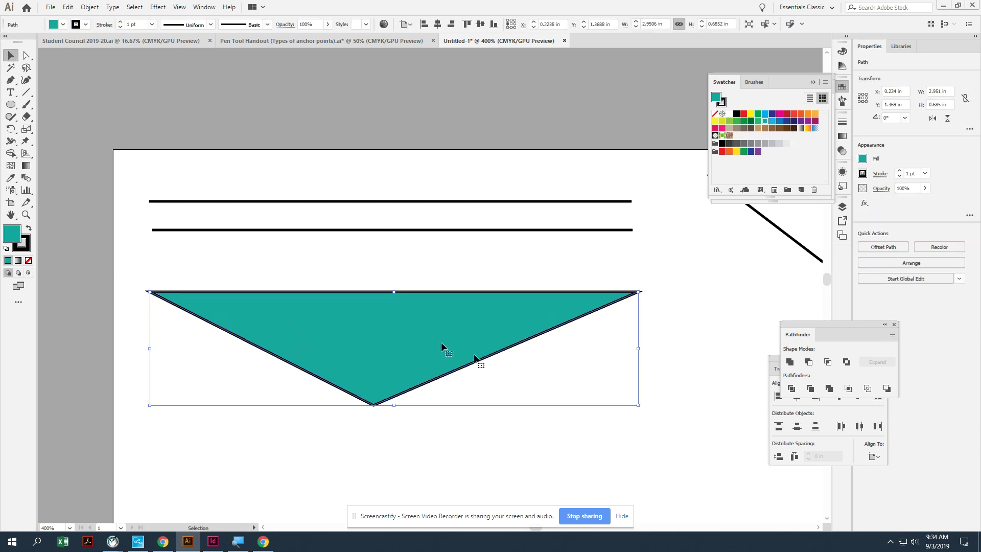
drag(639, 405, 417, 370)
drag(329, 322, 311, 296)
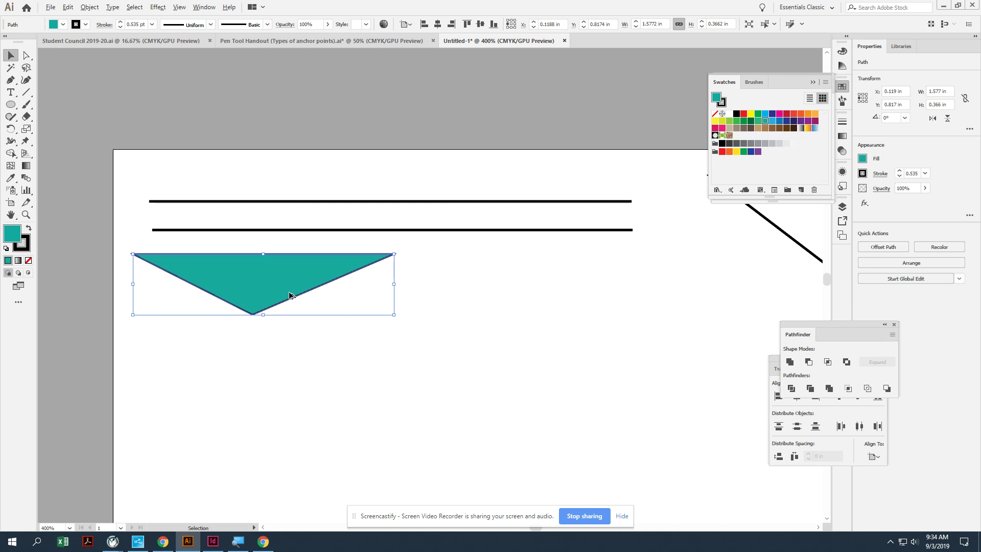
key(ctrl+shift+a)
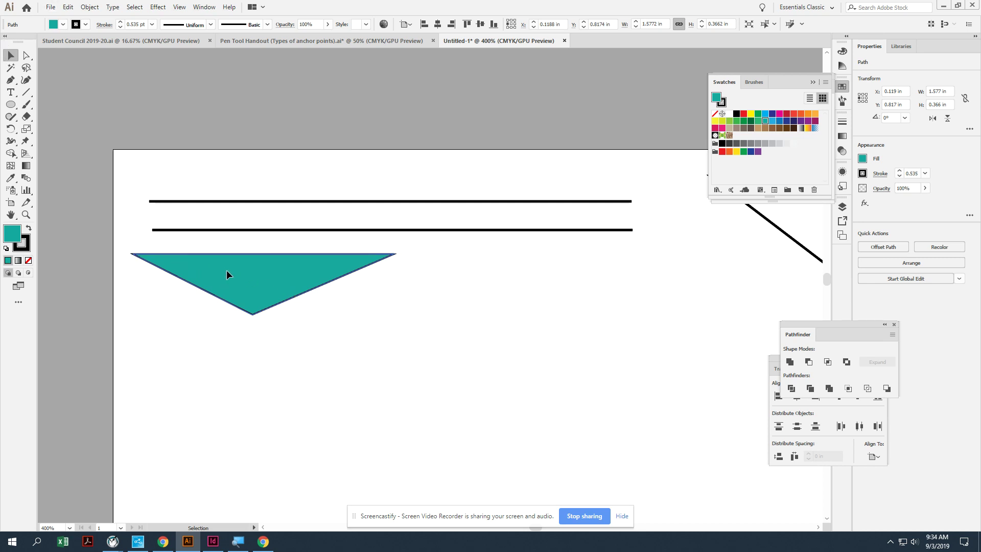
Duplicate the teal triangle twice, placing one copy beside the original and the other below it
drag(227, 275, 501, 331)
drag(527, 284, 252, 374)
click(418, 458)
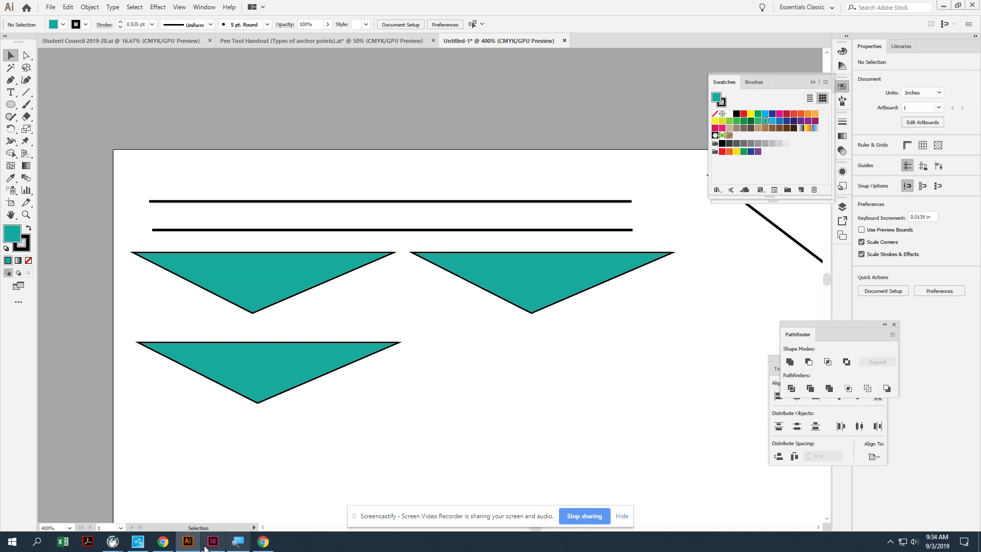
End the screen show in Insight Teacher Console and minimize the console to go back to the Illustrator drawing
mouse_move(119, 548)
click(164, 516)
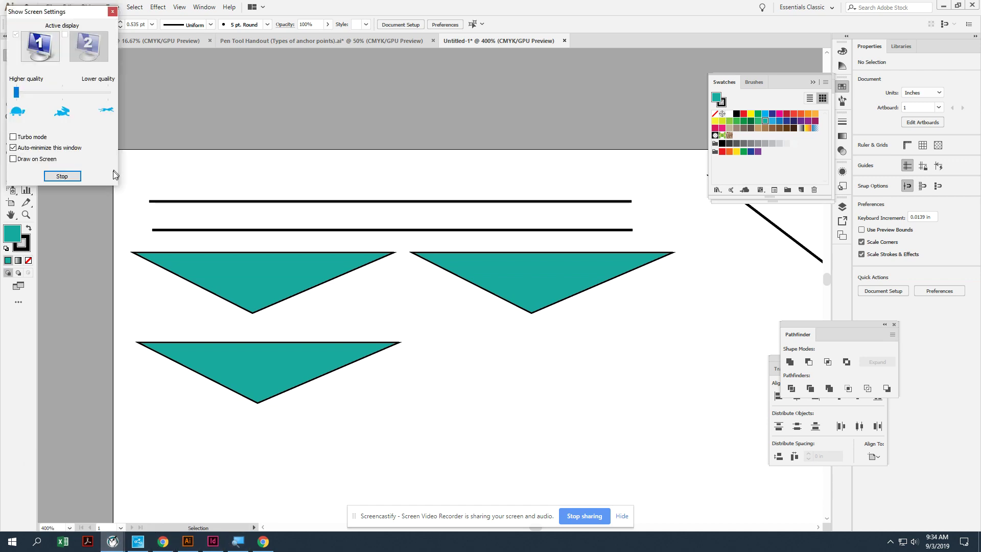
click(66, 173)
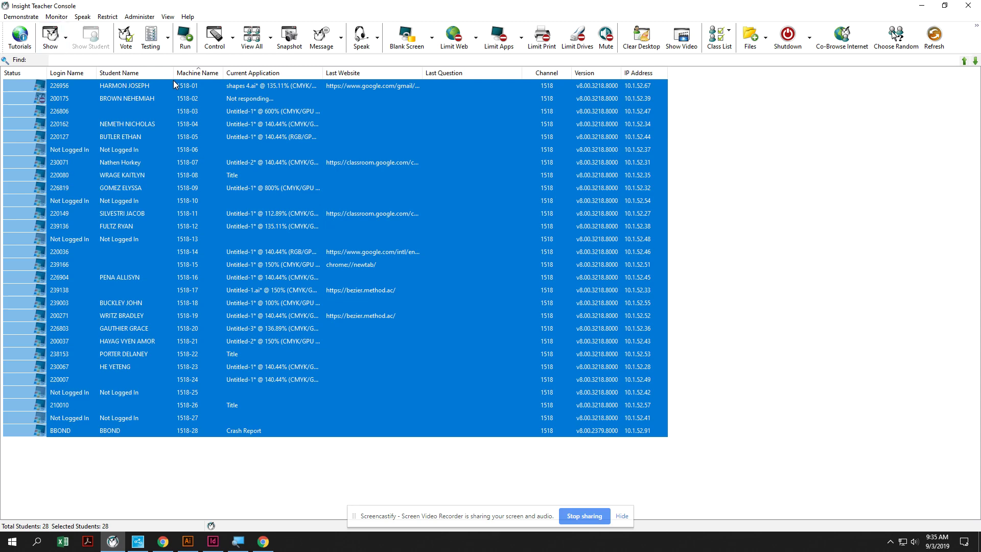
click(922, 6)
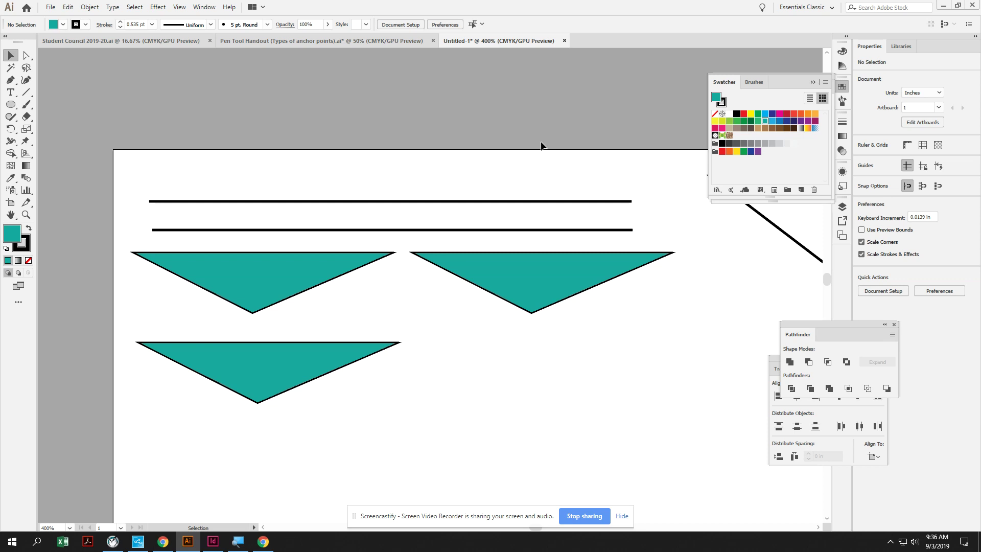
Draw a circle about 1.62 in in diameter in the empty area below the teal triangles
key(ctrl+minus)
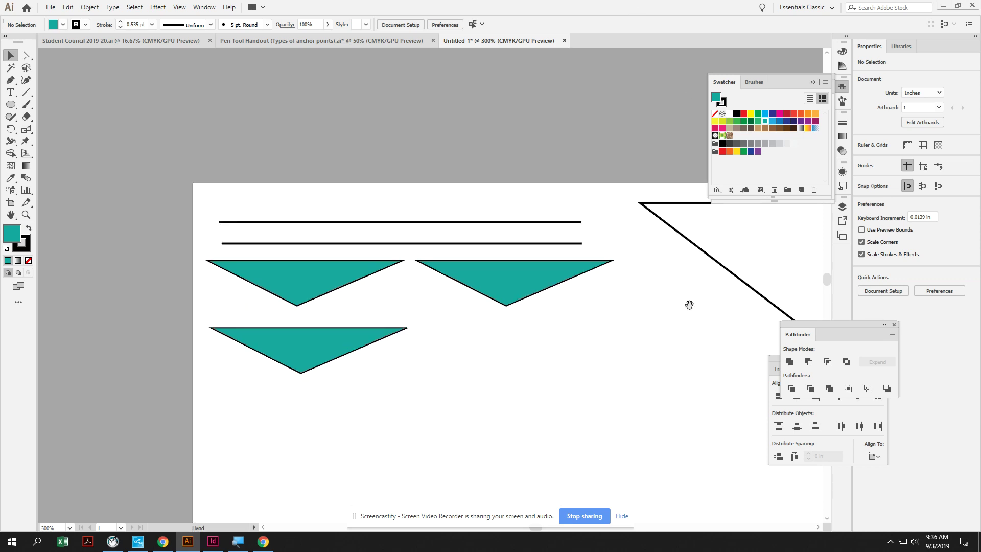
drag(639, 331, 543, 179)
click(10, 104)
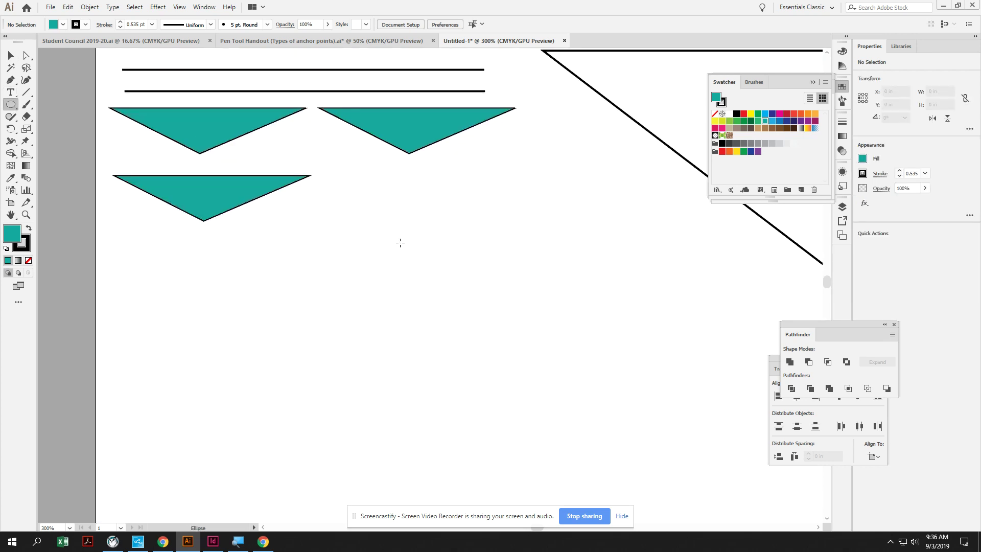
drag(400, 240, 578, 443)
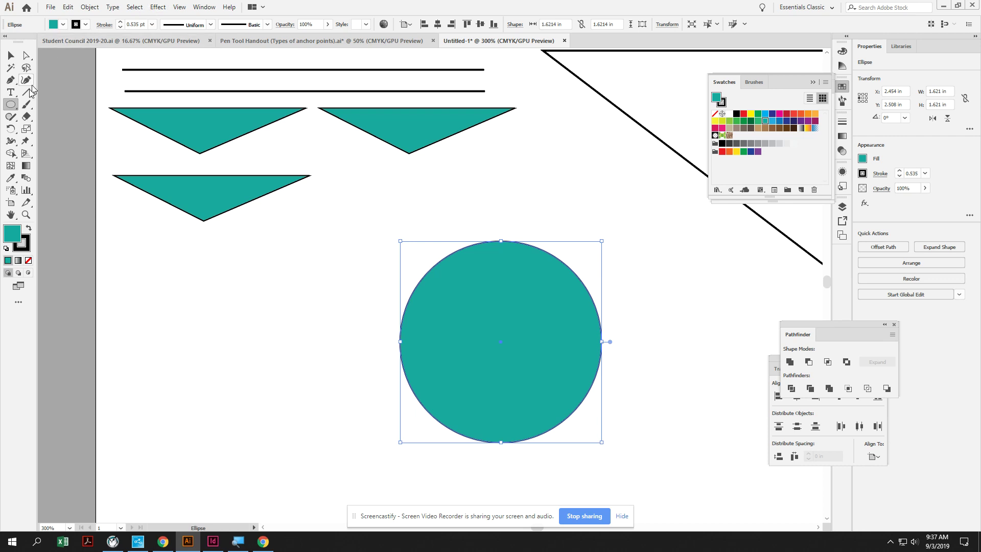
Remove the circle's rightmost anchor point with the Delete Anchor Point tool
click(14, 82)
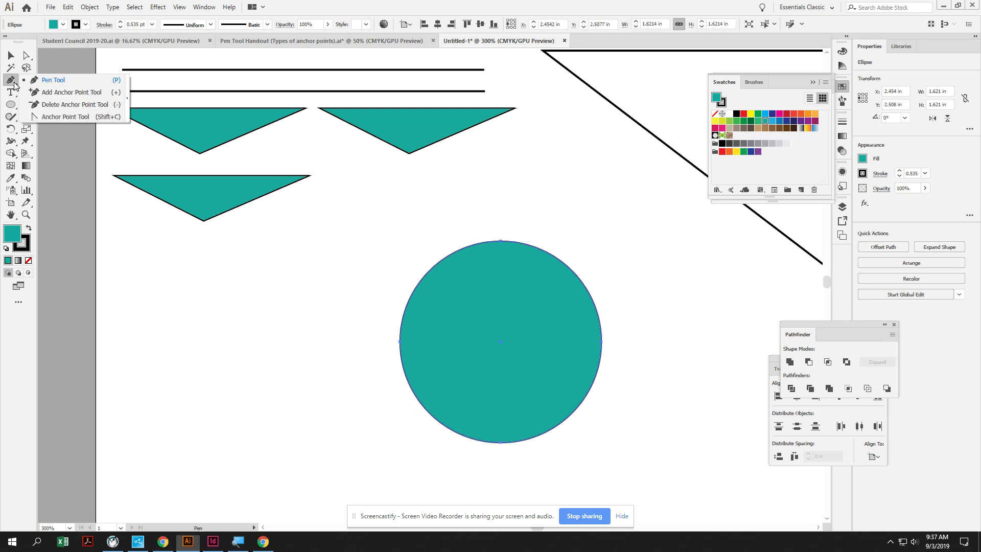
click(59, 106)
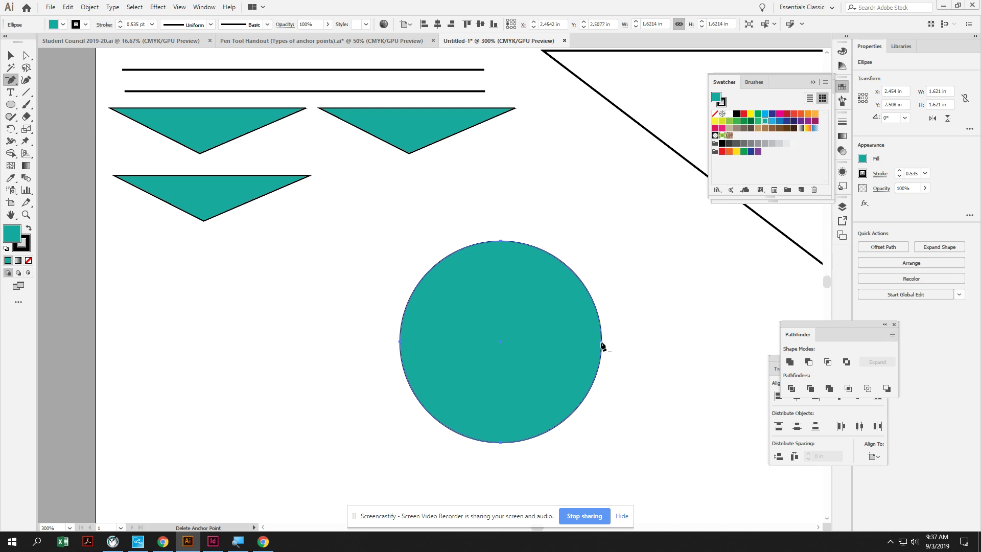
click(602, 343)
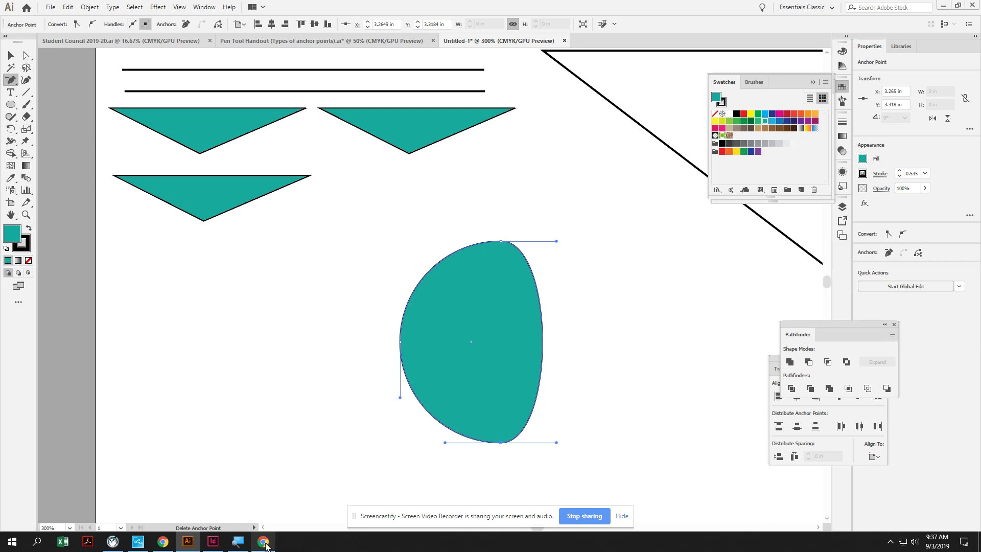
Switch to Insight Teacher Console and show the screen to all selected students
click(122, 543)
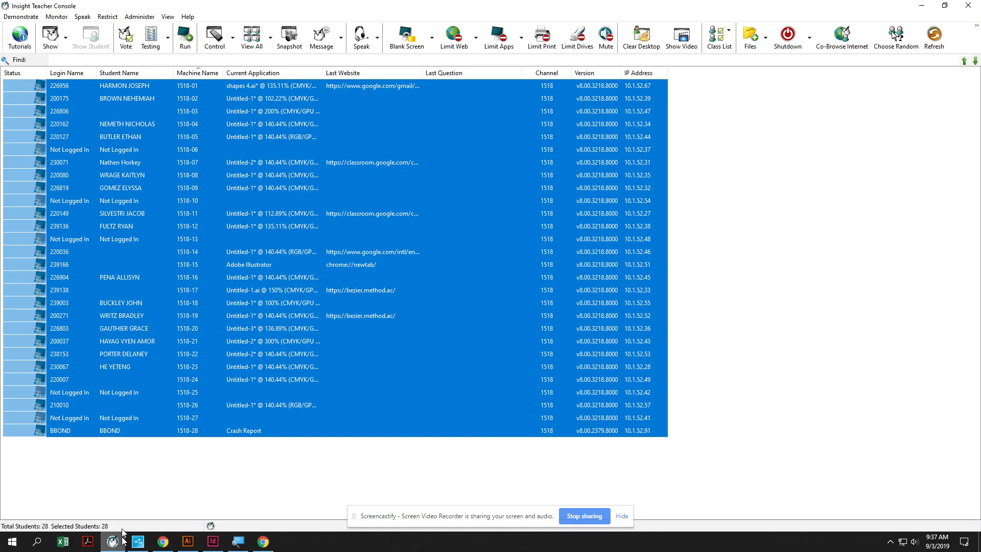
click(47, 34)
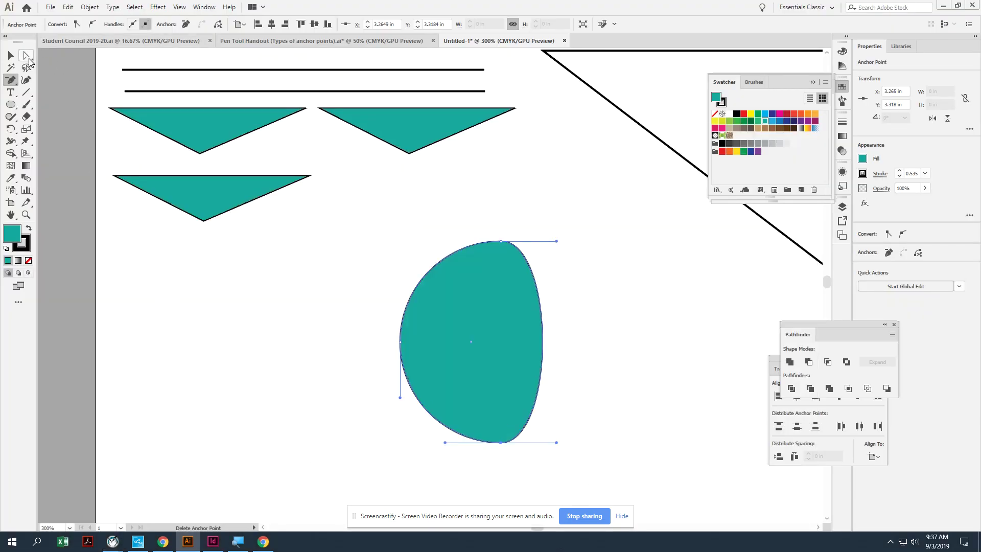
Swing the right-hand direction handles of the top and bottom anchors independently onto the vertical between them, making a half circle
click(25, 59)
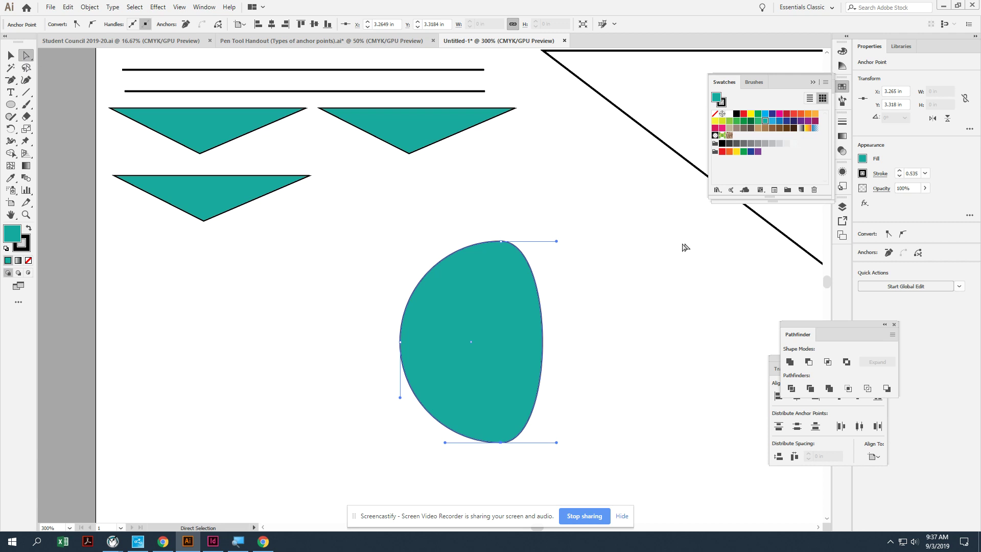
click(501, 241)
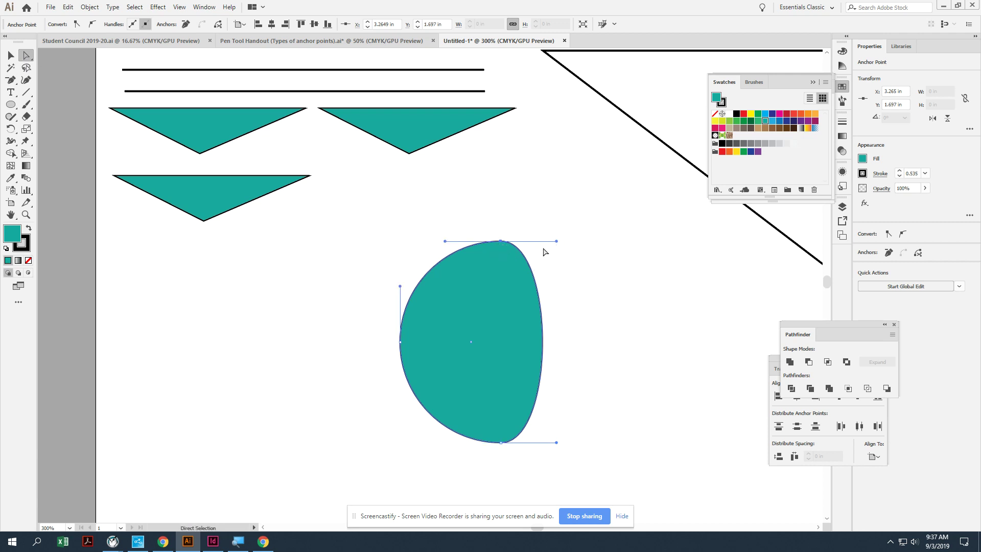
click(576, 249)
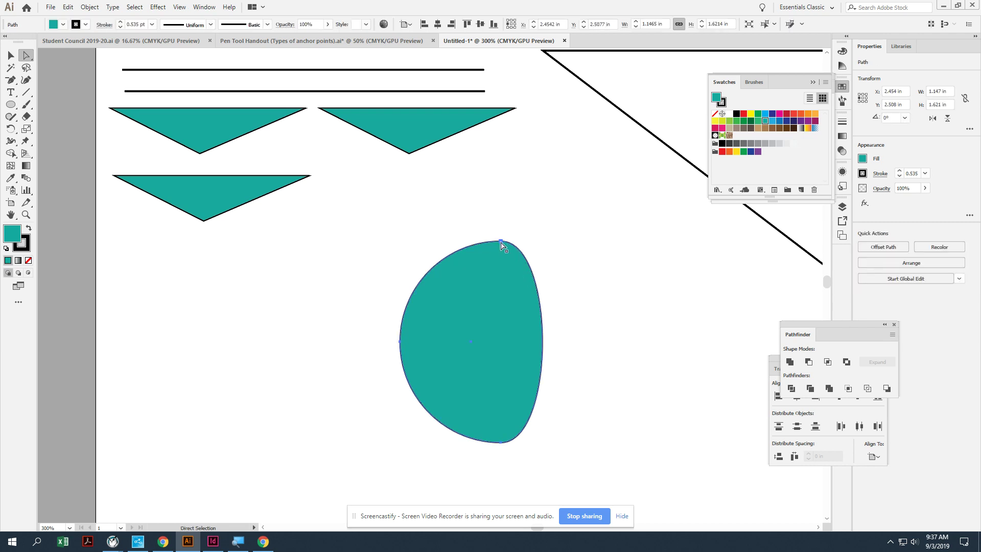
click(501, 241)
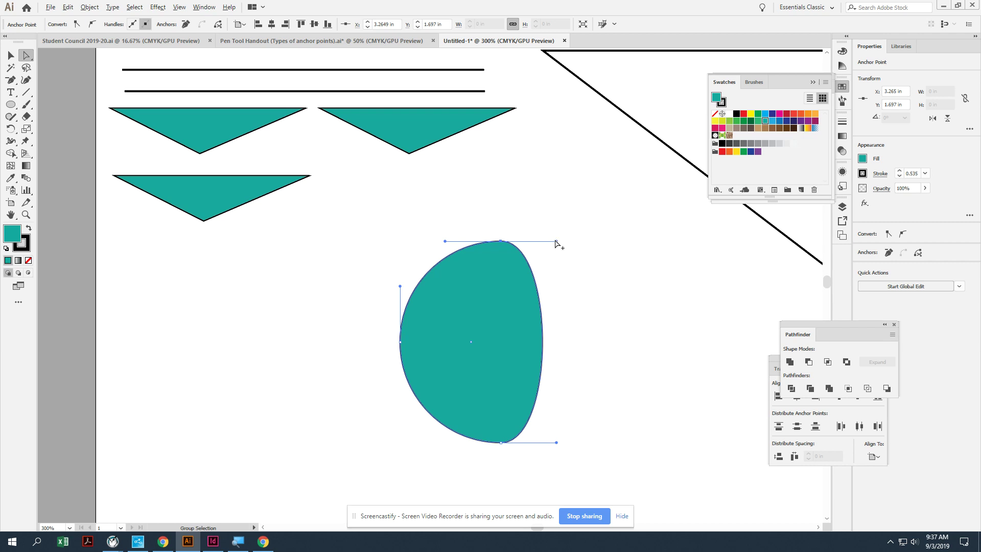
drag(556, 242, 496, 315)
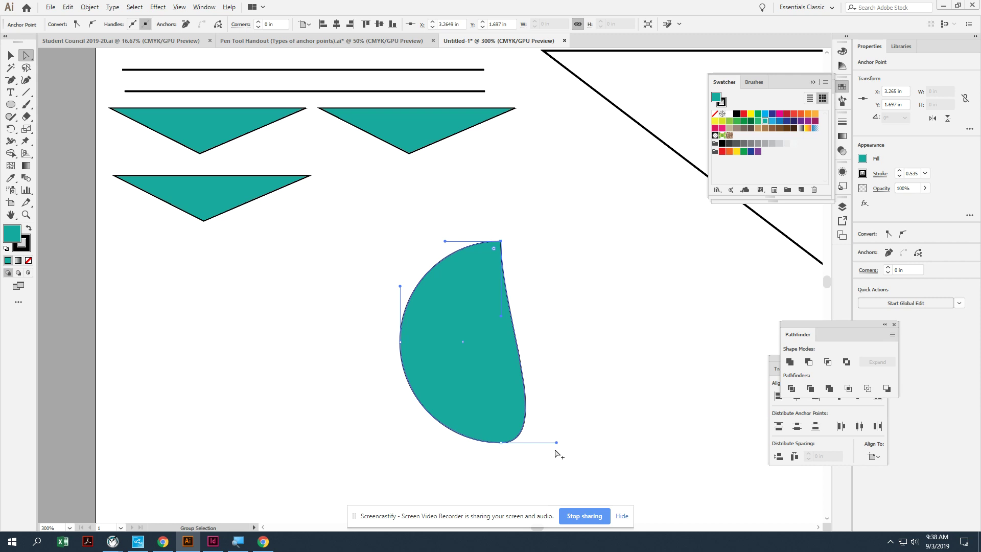
click(501, 443)
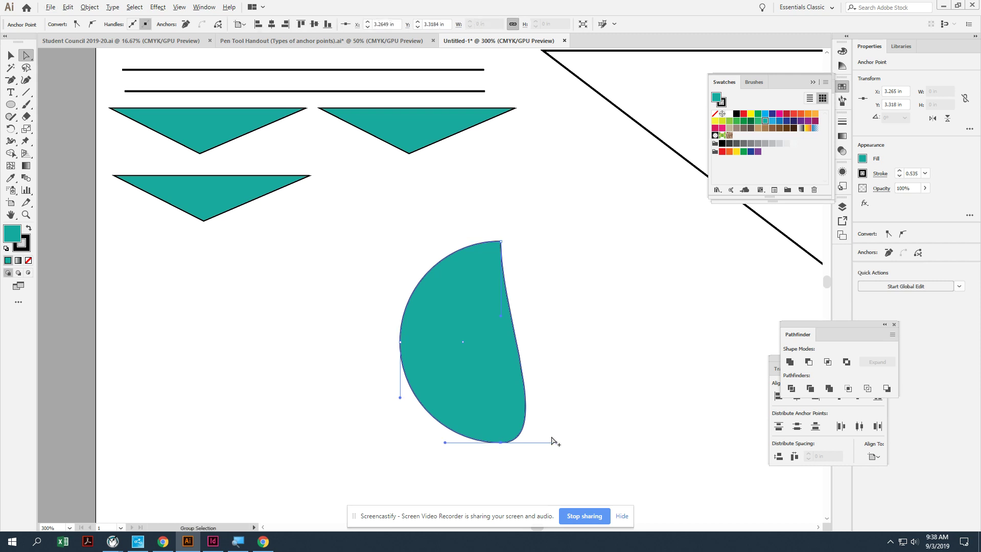
drag(552, 438, 511, 363)
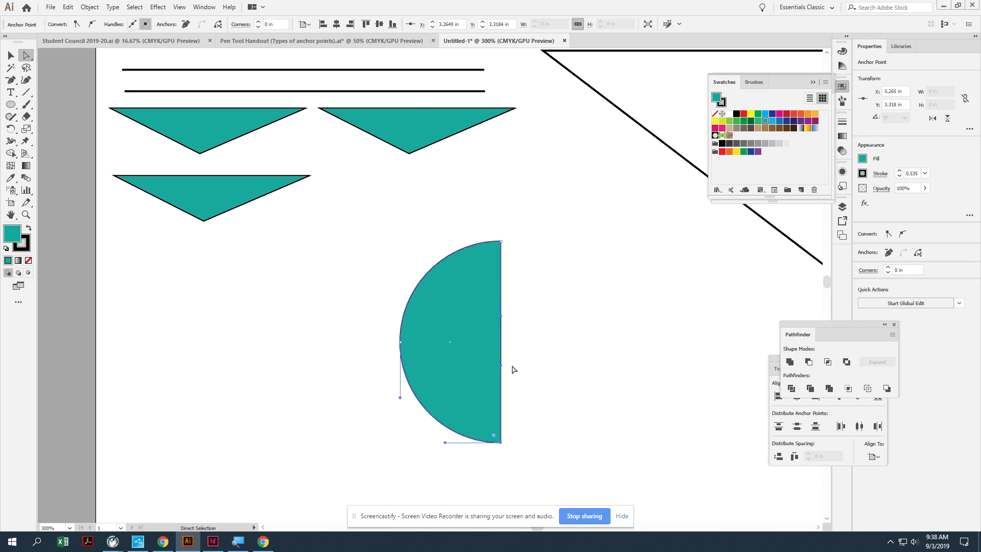
Move the half circle a short way to the left and set its stroke to None
click(10, 55)
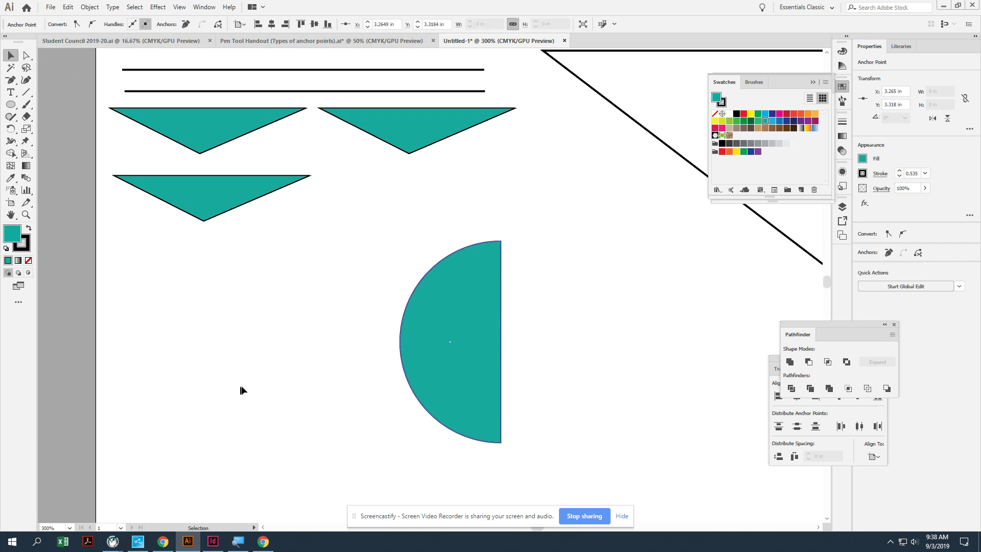
click(243, 392)
drag(450, 367, 356, 358)
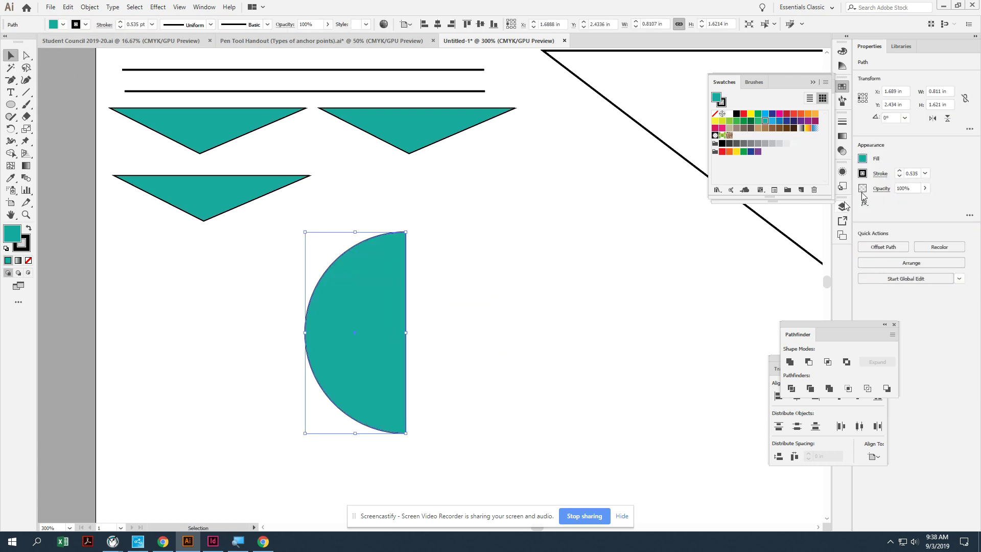
click(862, 174)
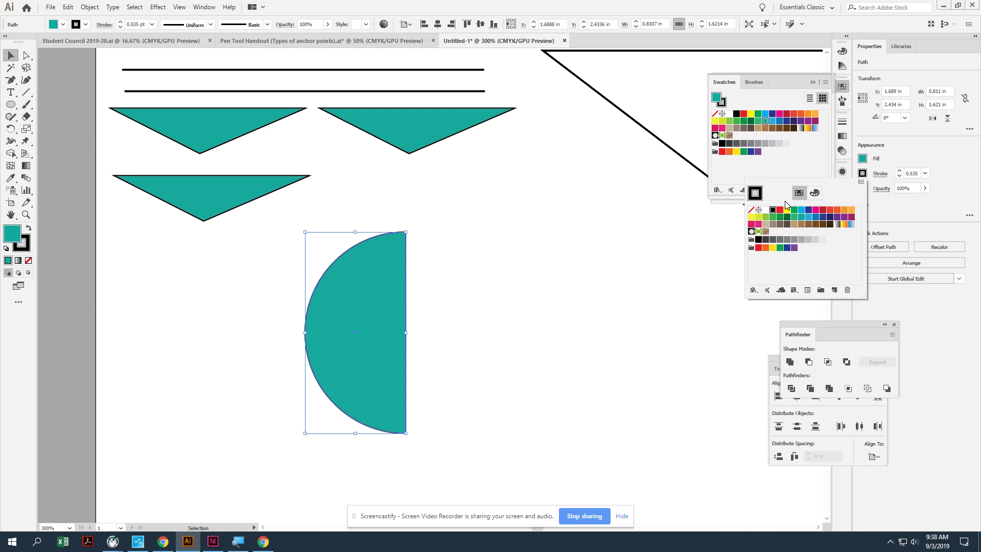
click(751, 211)
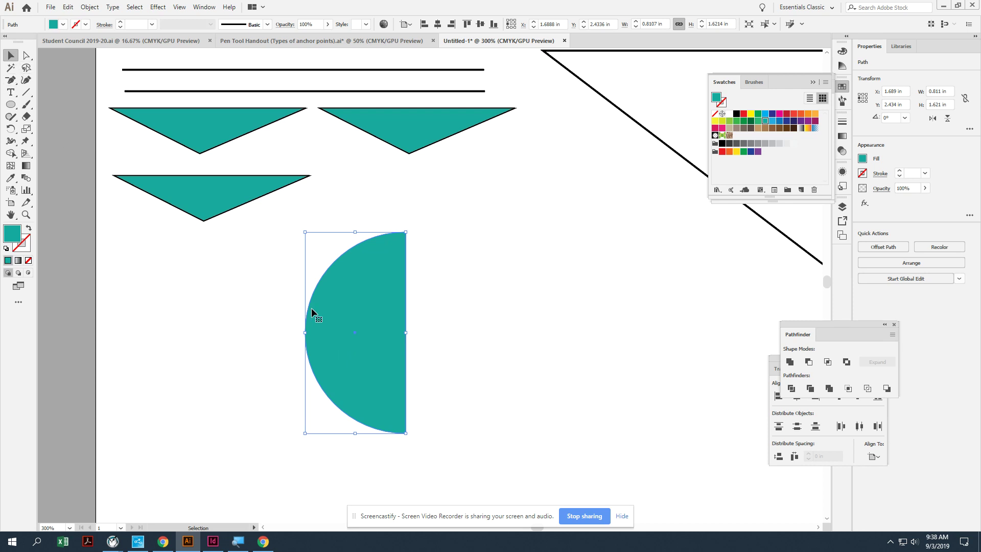
Duplicate the half circle, rotate the copy 180° and fit it against the original's straight edge
drag(352, 330, 411, 327)
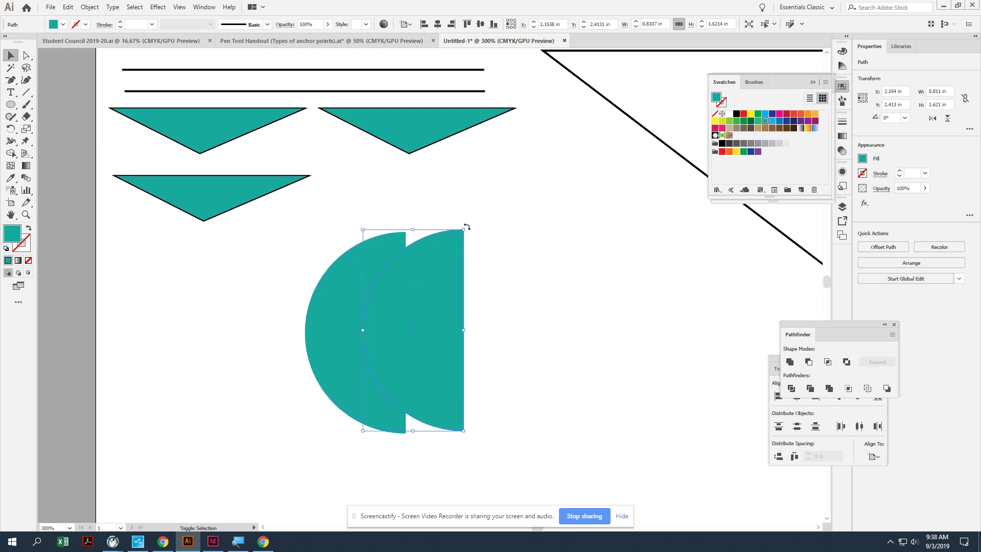
drag(467, 226, 453, 379)
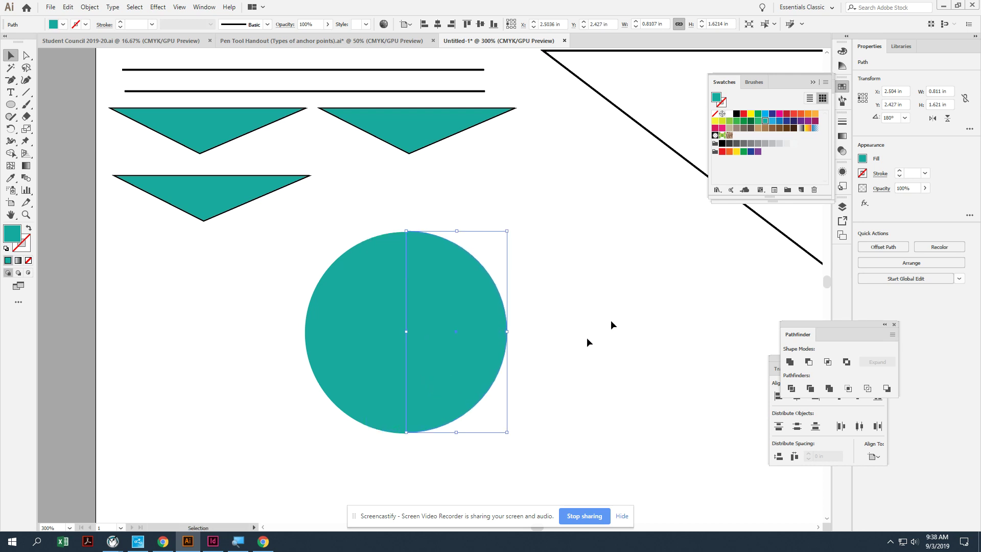
Fill the rotated half with light blue and nudge it into alignment with the teal half
click(773, 120)
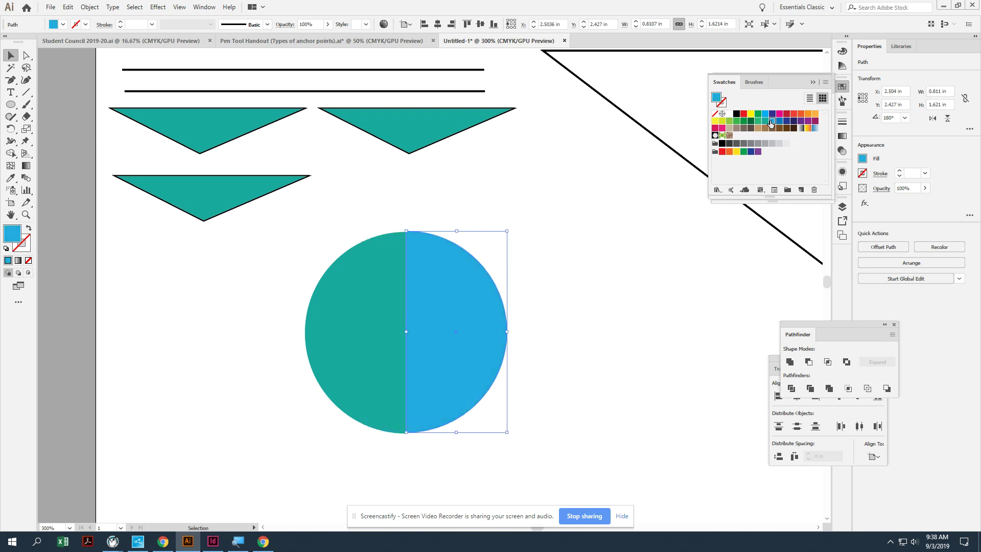
click(629, 290)
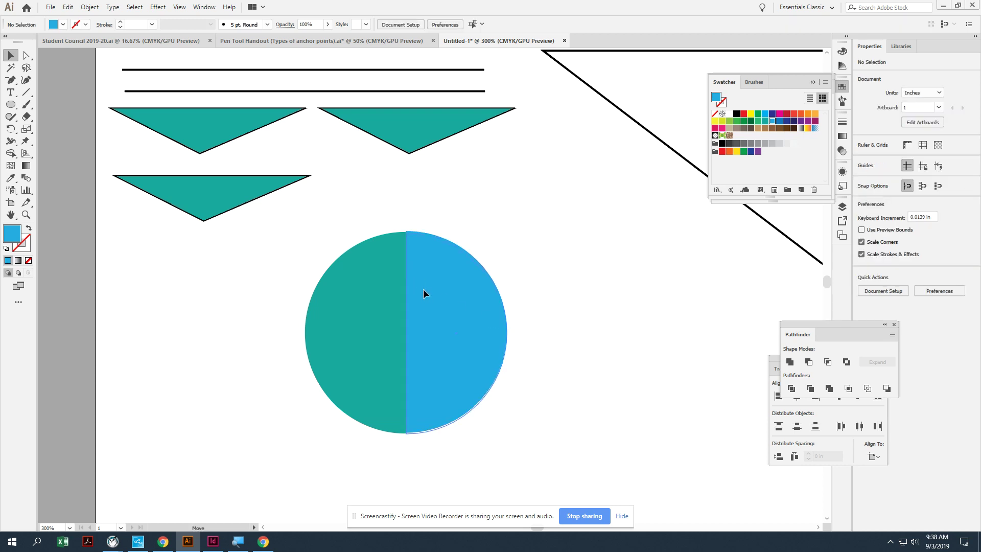
click(423, 289)
click(585, 290)
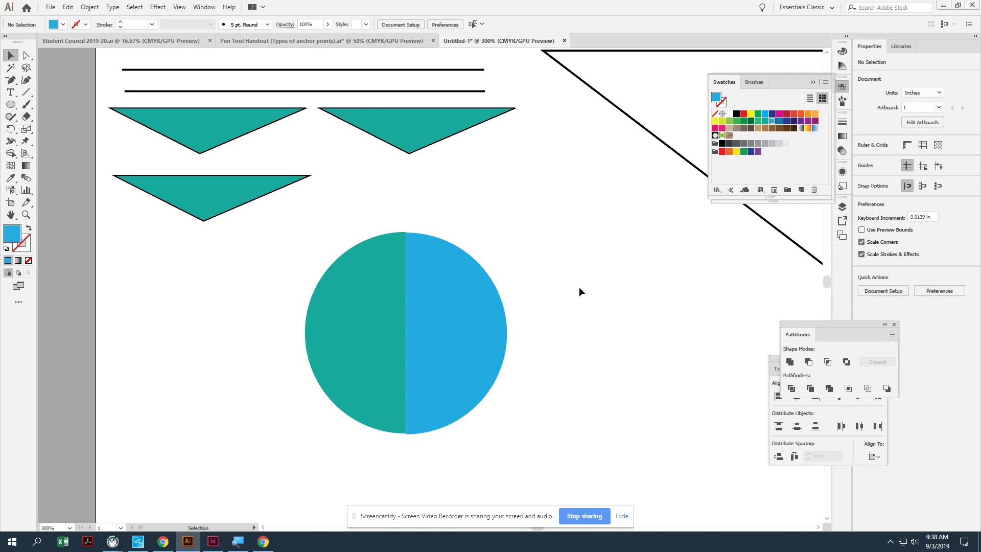
Delete the blue half, and undo back to the curved shape before its direction handles were changed
click(493, 294)
key(Delete)
key(ctrl+z)
key(ctrl+z)
key(ctrl+z)
key(ctrl+z)
key(ctrl+z)
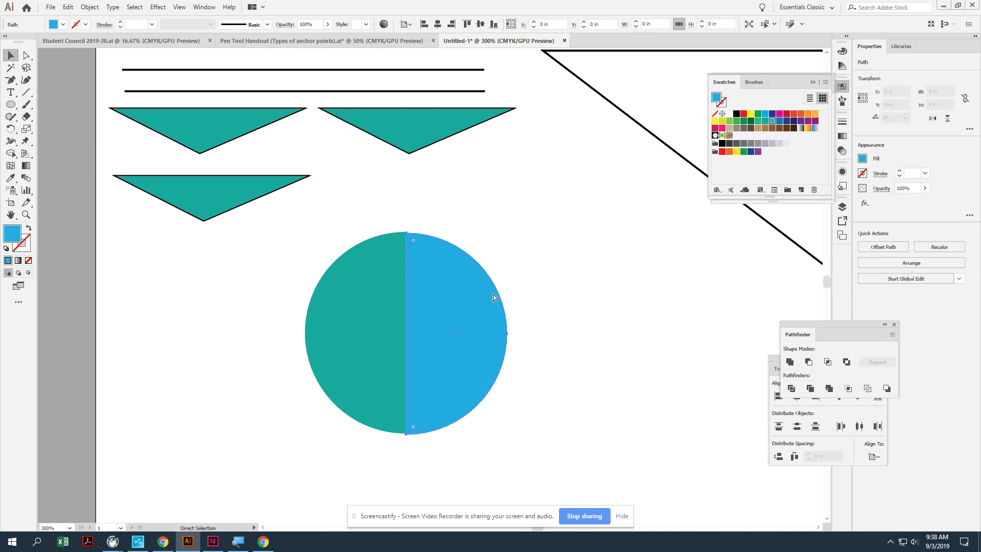
key(ctrl+z)
key(ctrl+z)
key(ctrl+z)
key(ctrl+z)
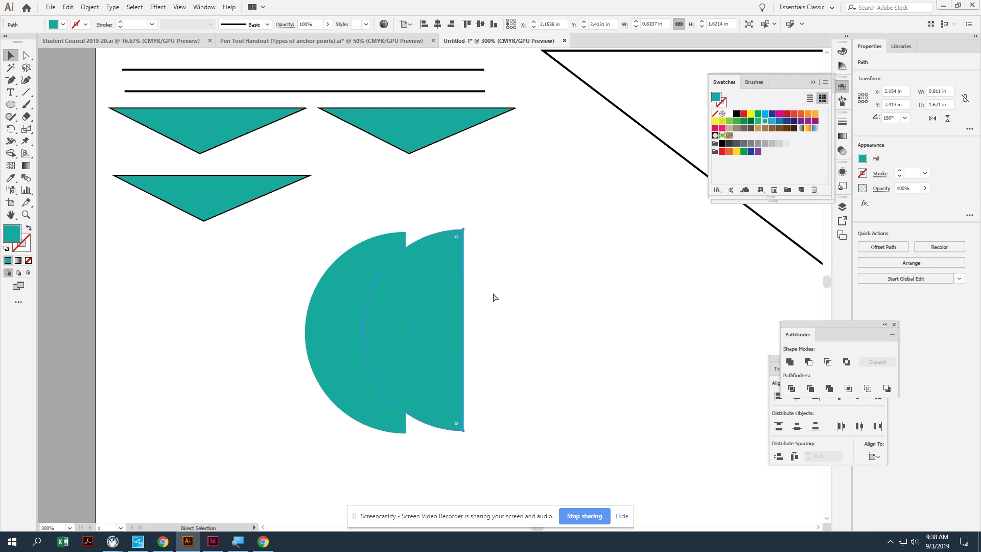
key(ctrl+z)
key(ctrl+z)
key(ctrl+z)
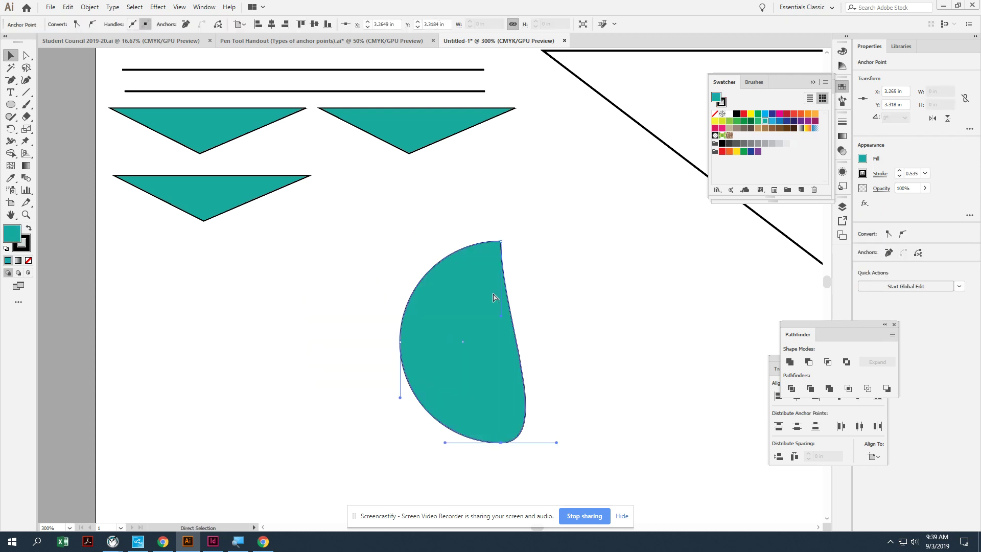
Swing only the top anchor's right-hand direction handle straight down with Direct Selection, leaving its other handle horizontal
click(27, 56)
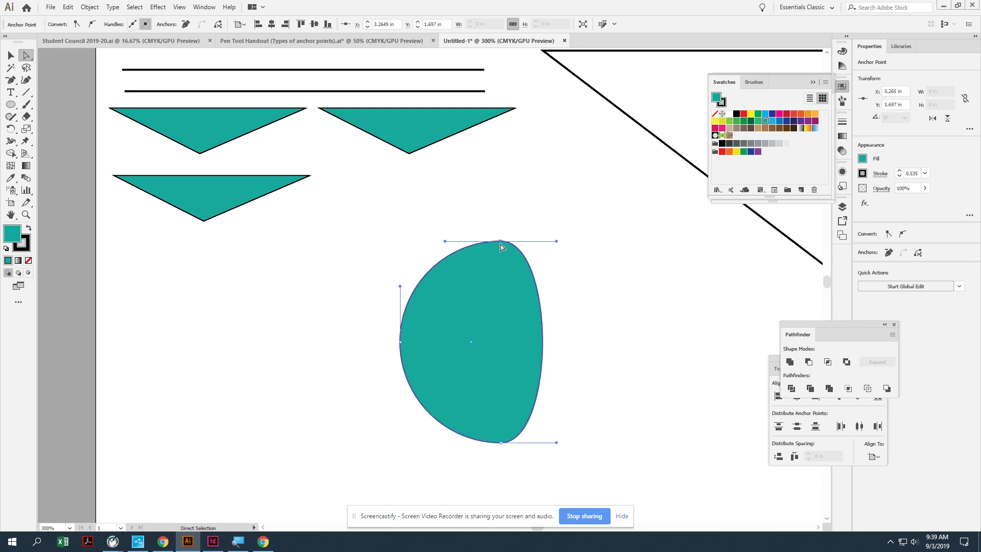
key(alt)
drag(557, 241, 503, 291)
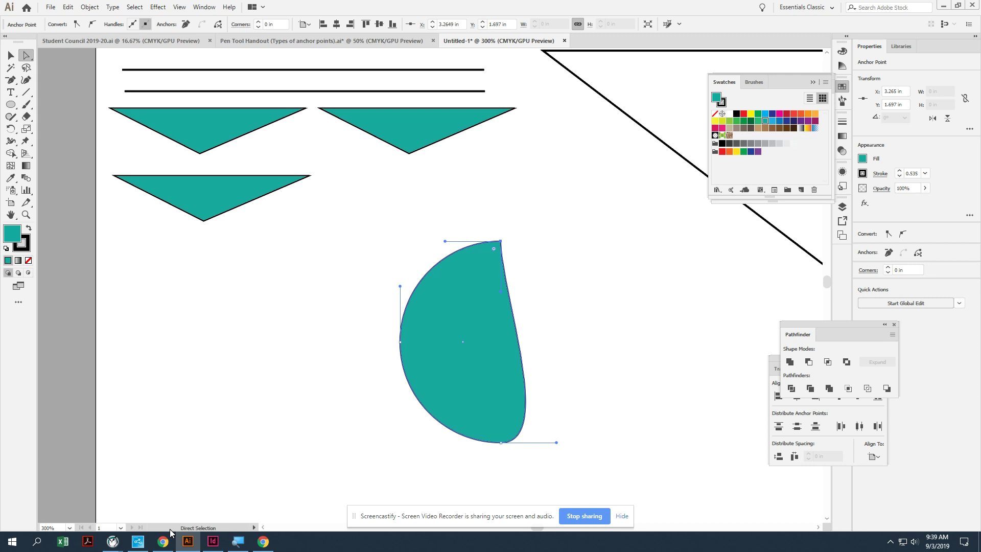
Switch to Insight Teacher Console to stop showing the screen to the students
click(113, 541)
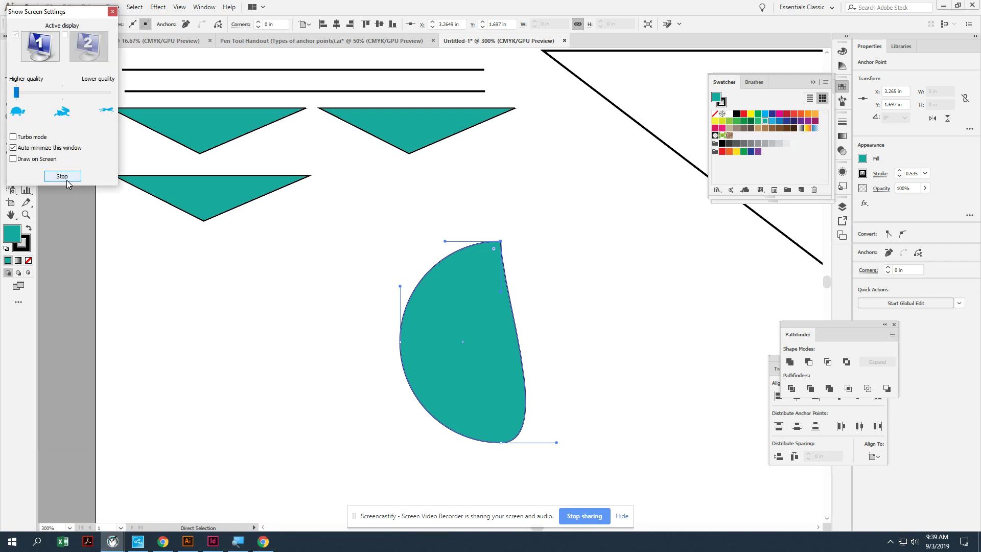